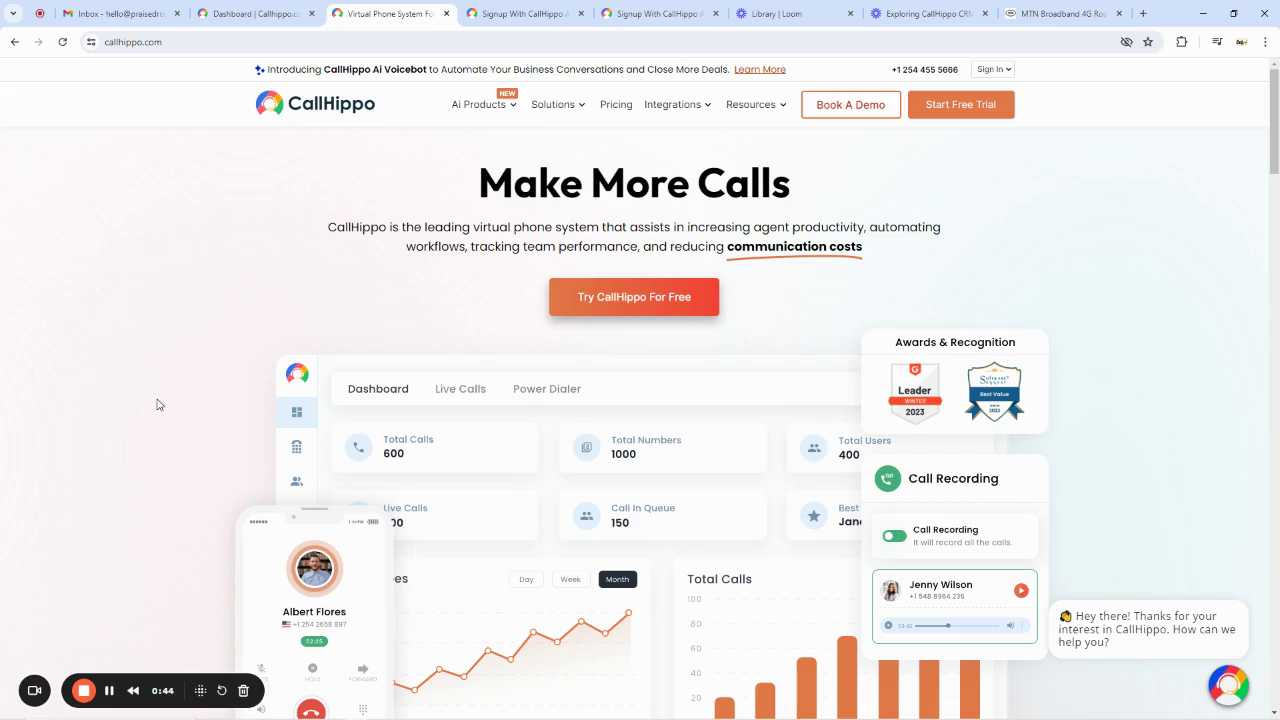
Step: Look over the CallHippo home page introduction and open the free trial sign-up form
left_click_drag(328, 226, 474, 242)
left_click(476, 242)
scroll(487, 253, "down", 3)
scroll(487, 253, "up", 3)
left_click(621, 303)
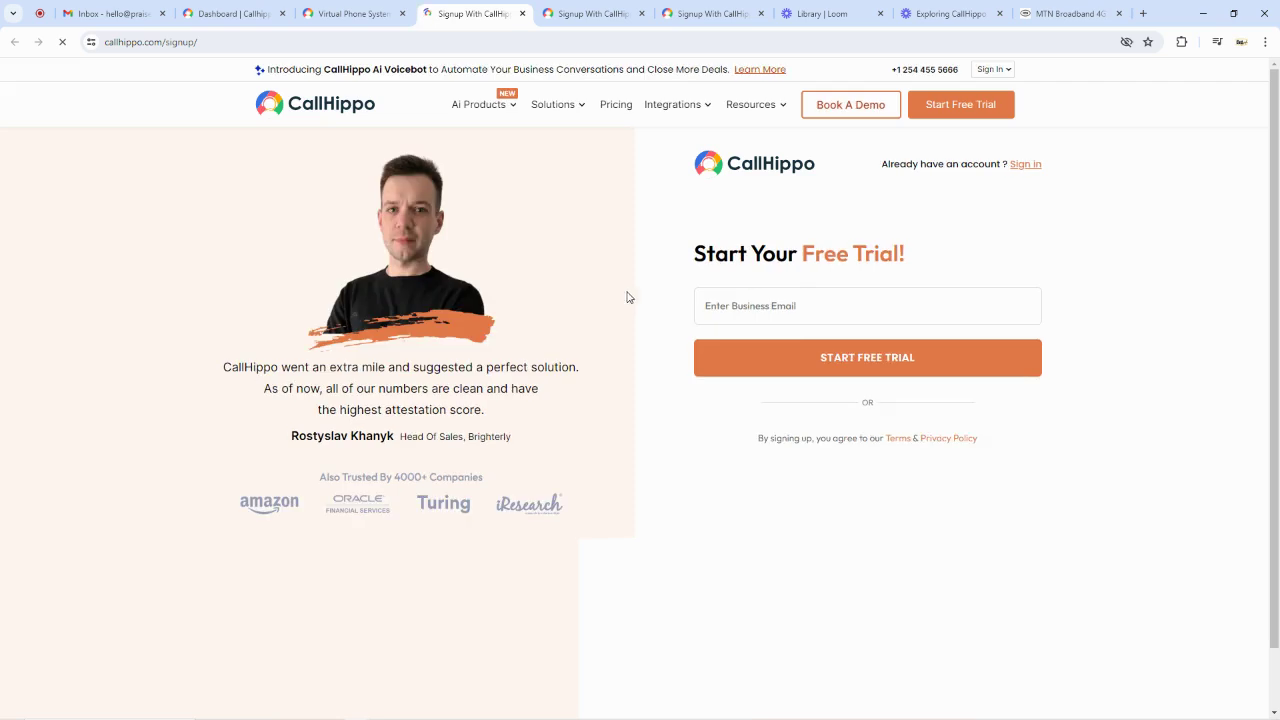
Step: Try to start the free trial with a personal Gmail address and read the sign-up form's response
left_click(712, 305)
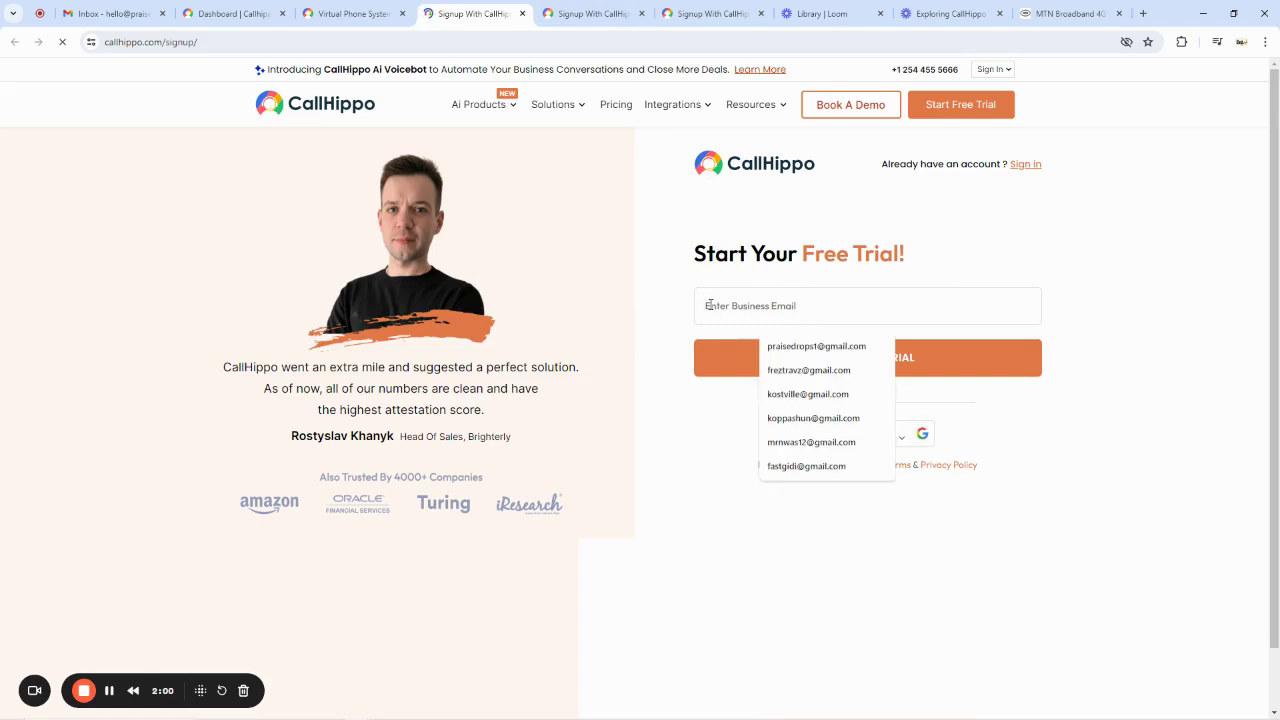
left_click(648, 231)
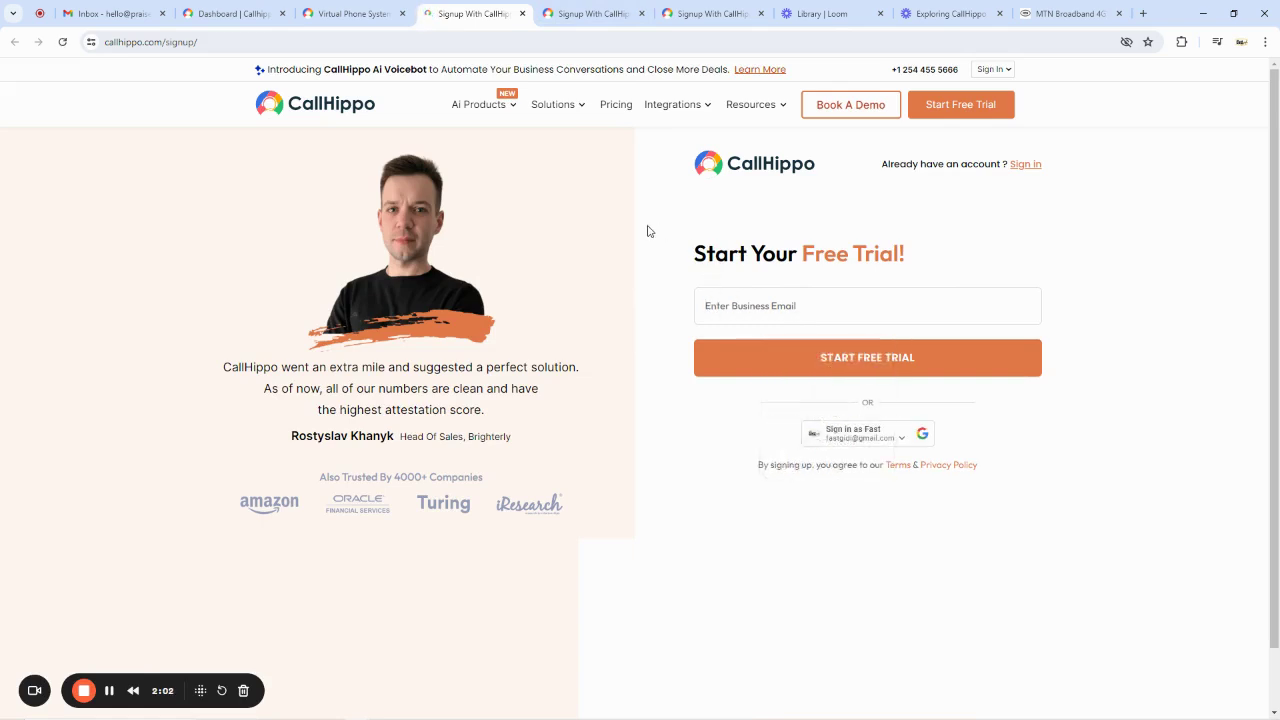
left_click(733, 313)
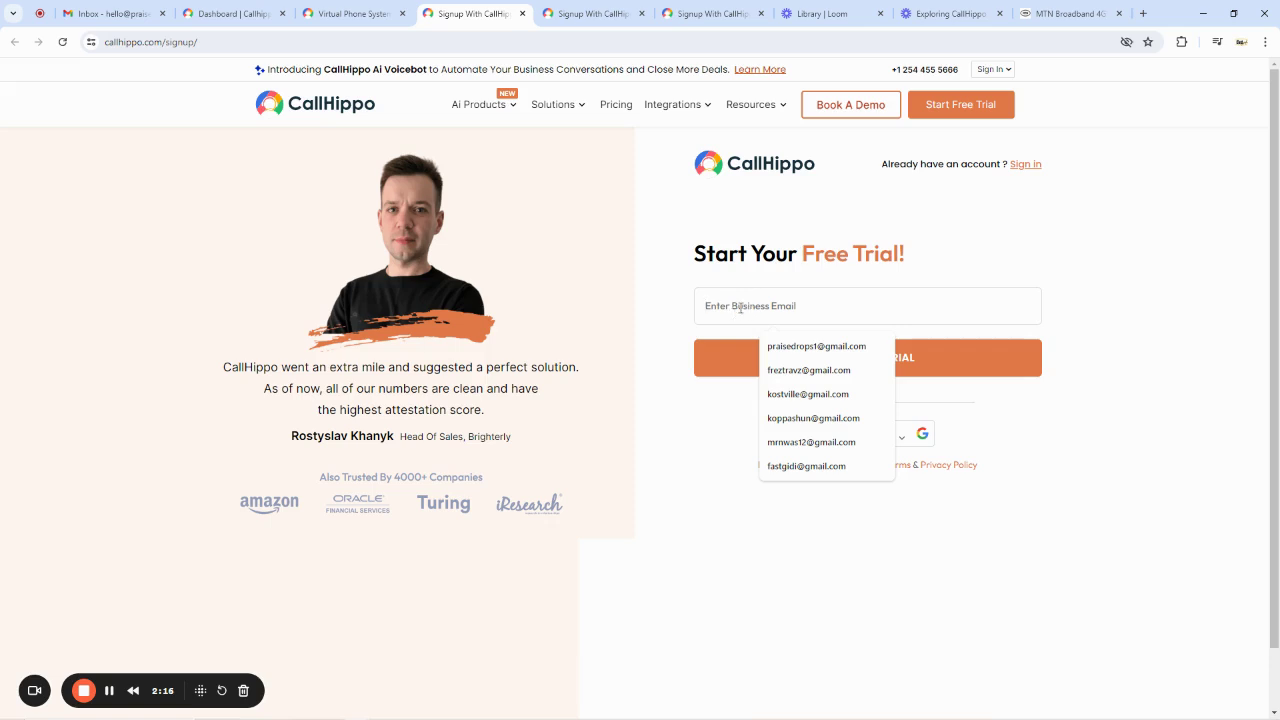
left_click(806, 466)
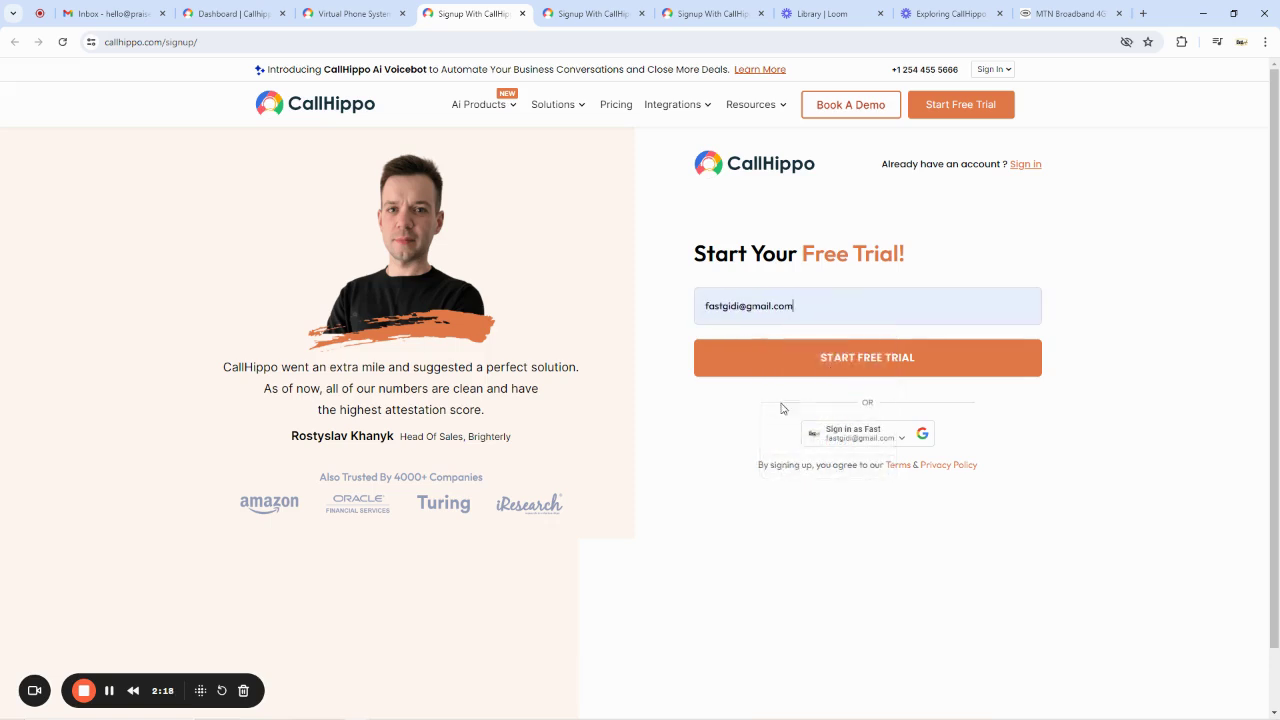
left_click(838, 358)
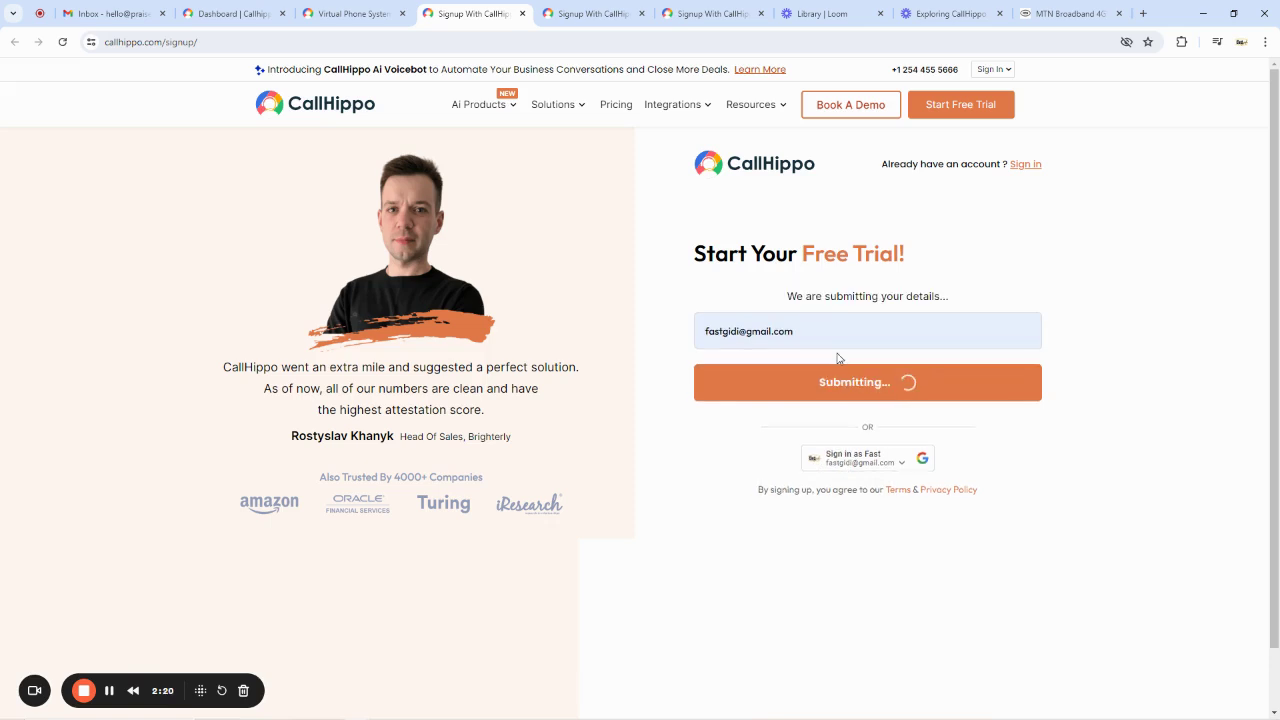
left_click_drag(701, 296, 1012, 360)
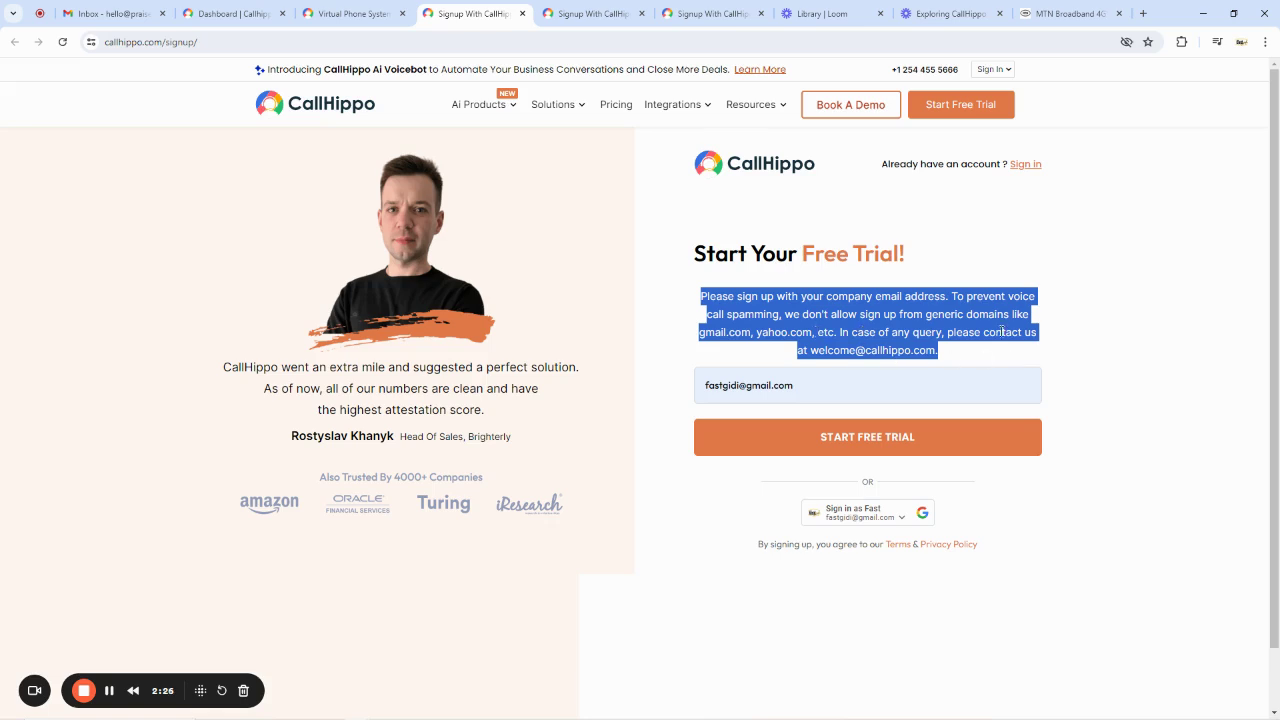
left_click(1148, 321)
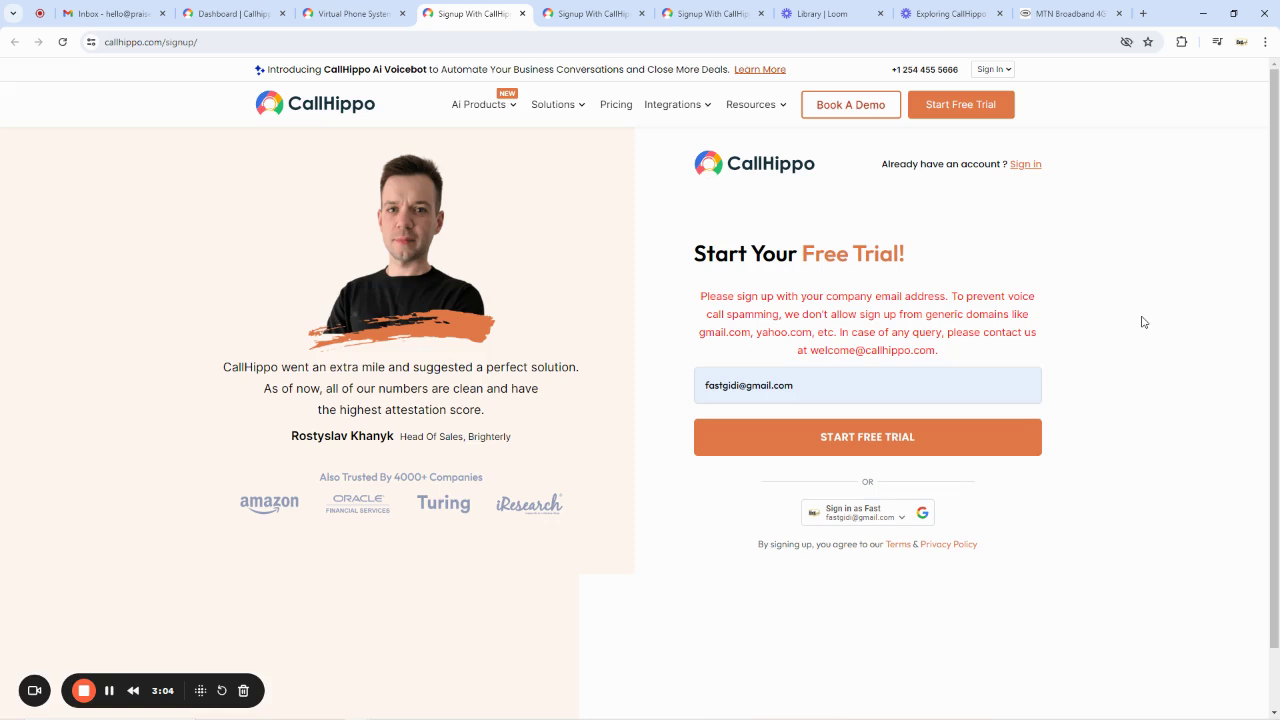
Step: Go to the Google Workspace website in a new tab and open its business sign-up form
left_click(1143, 13)
left_click(1057, 37)
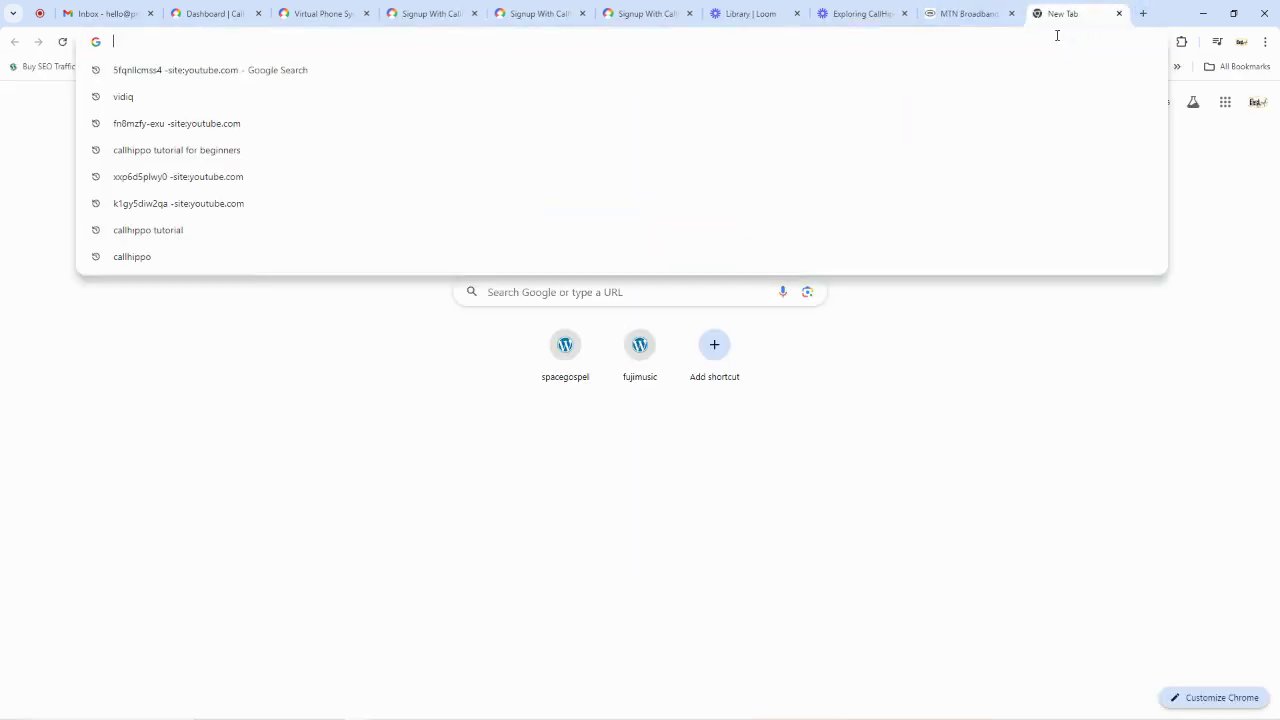
type("wor")
key("Return")
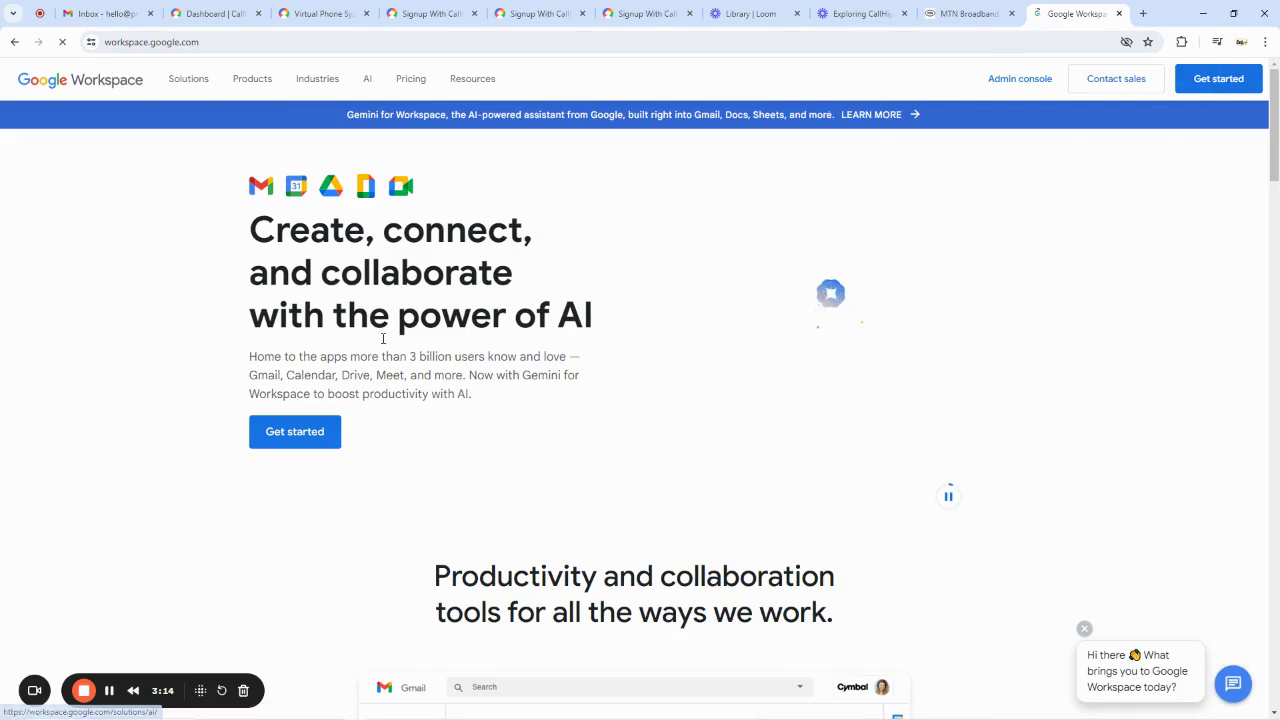
left_click(293, 435)
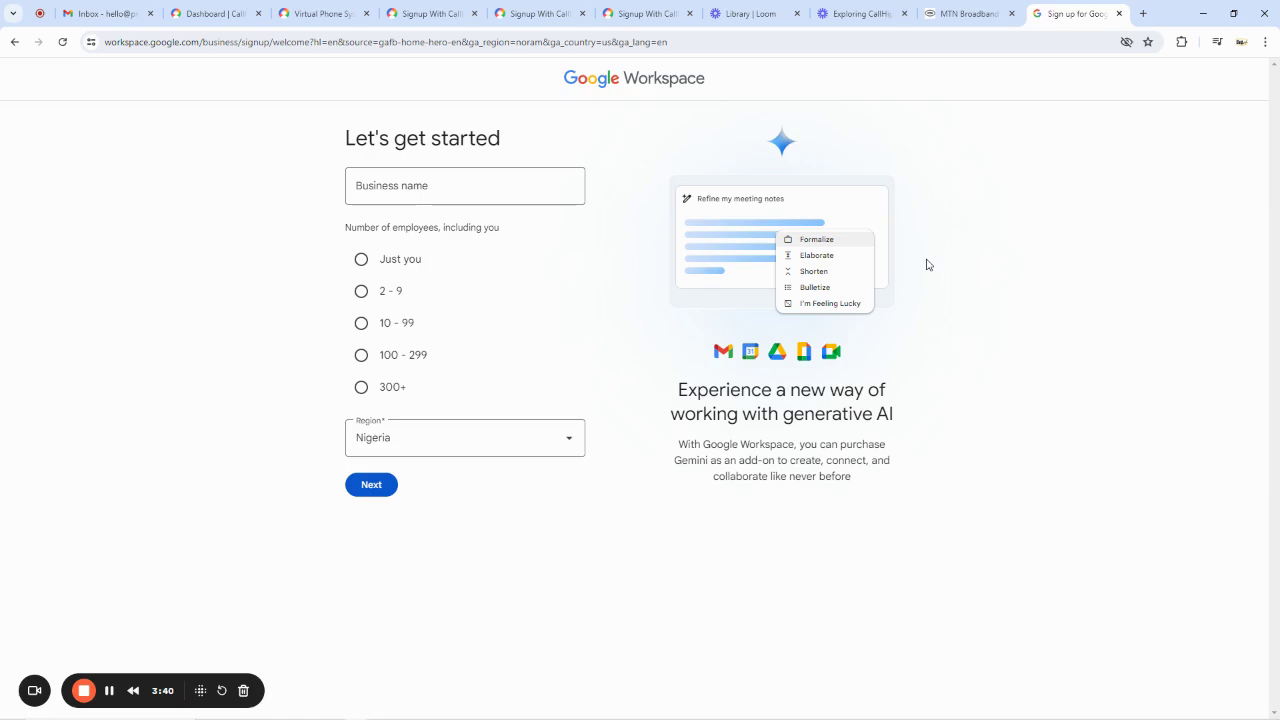
Step: Return to the CallHippo sign-up form, replace the e-mail with a company e-mail address and submit it
key("ctrl+Tab")
key("ctrl+Tab")
key("ctrl+Tab")
key("ctrl+Tab")
key("ctrl+Tab")
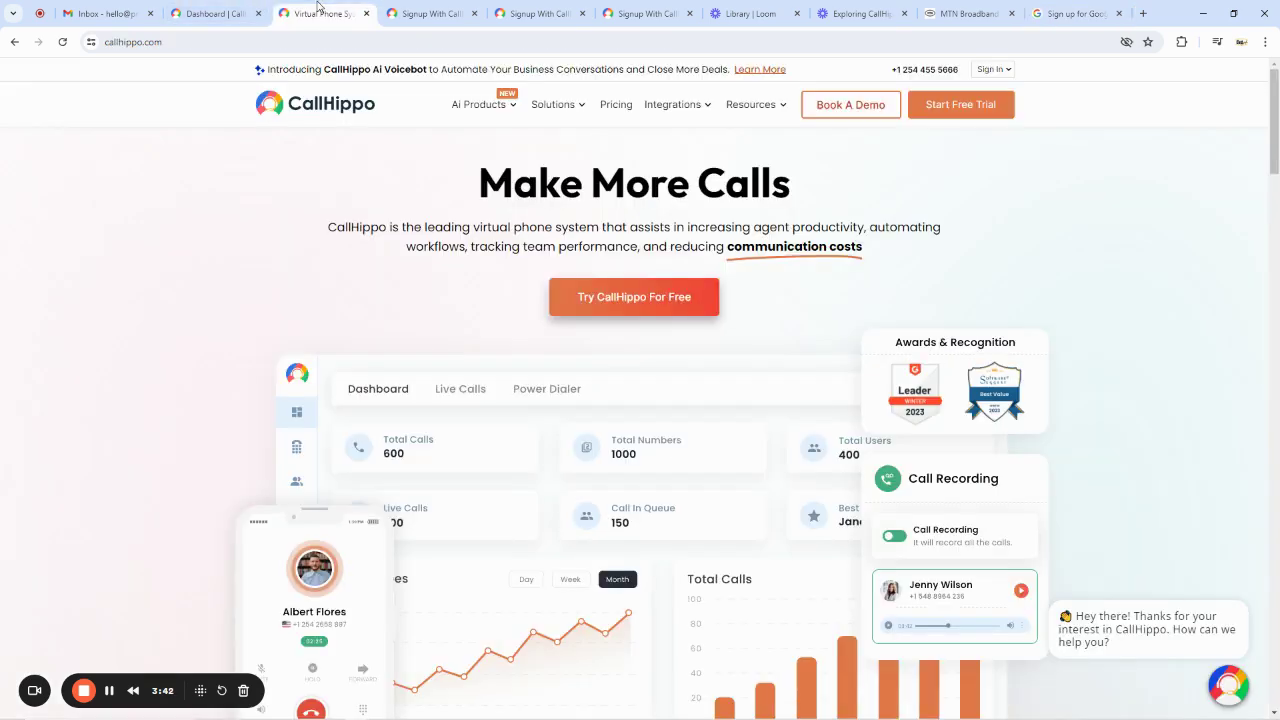
left_click_drag(794, 386, 700, 393)
left_click(700, 393)
key("ctrl+a")
key("BackSpace")
type("su")
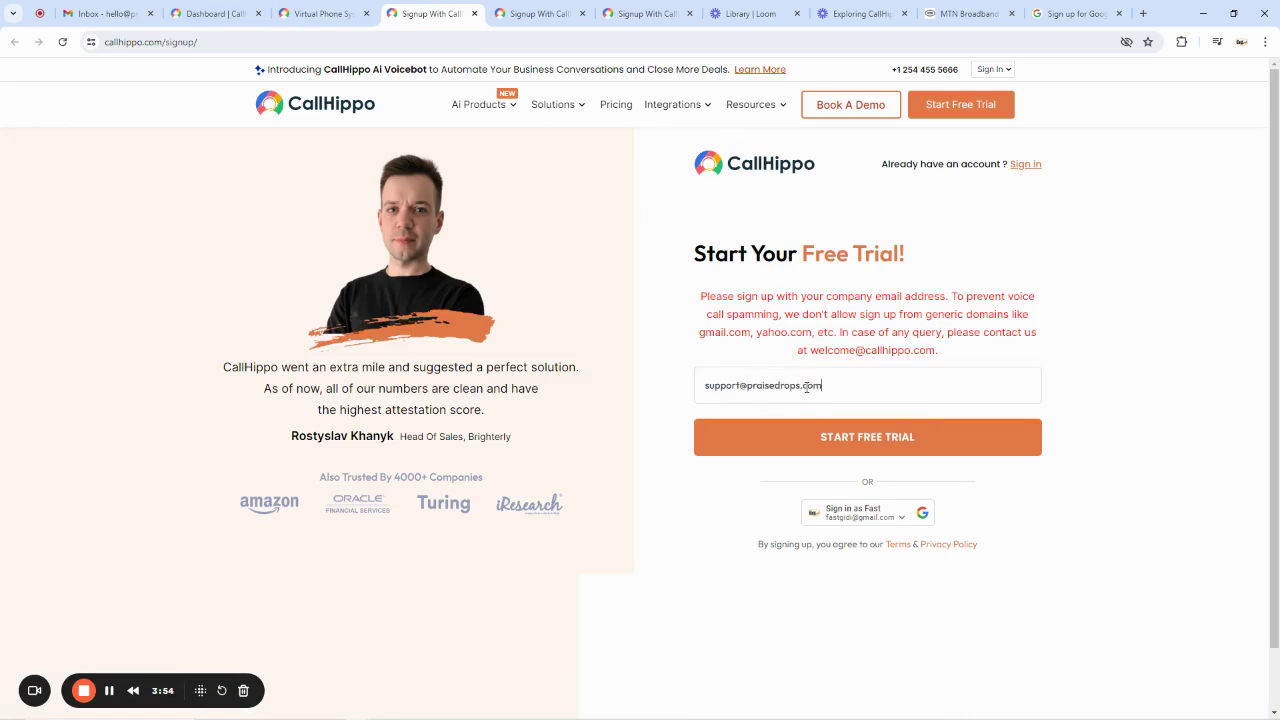
left_click(812, 440)
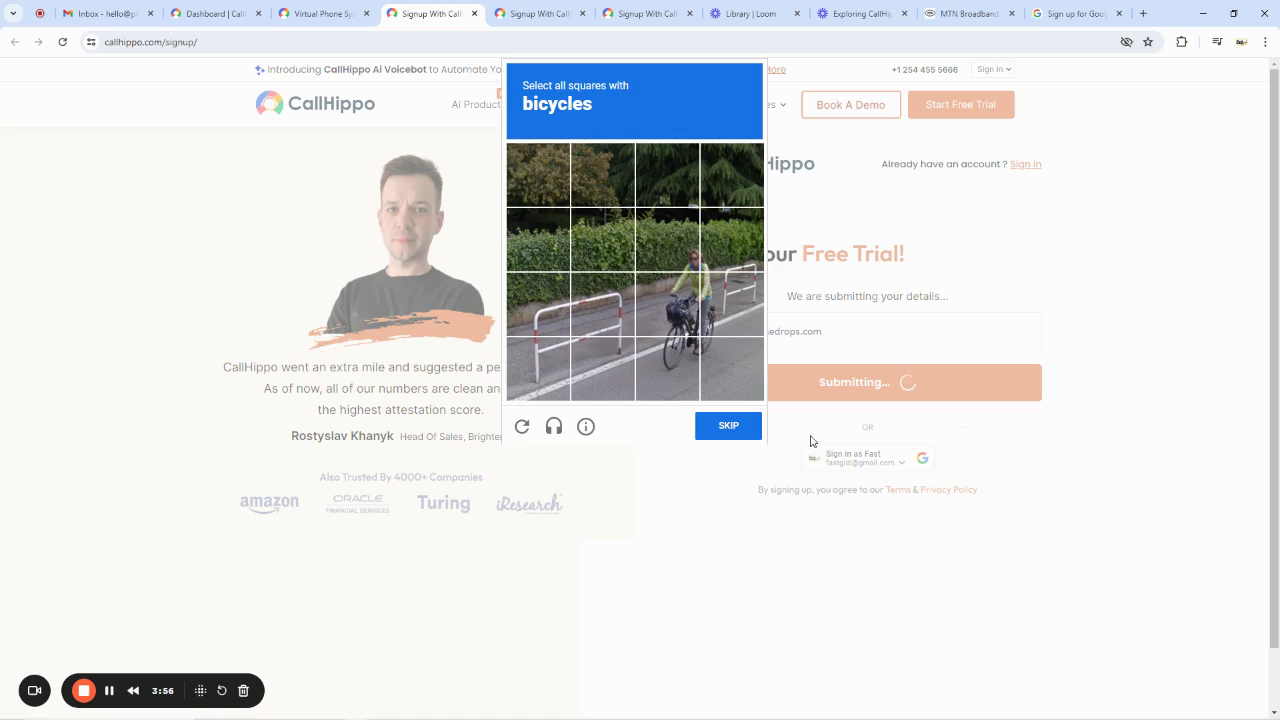
Step: Mark the squares containing bicycles in the image challenge and verify the selection
left_click(688, 254)
left_click(712, 254)
left_click(712, 314)
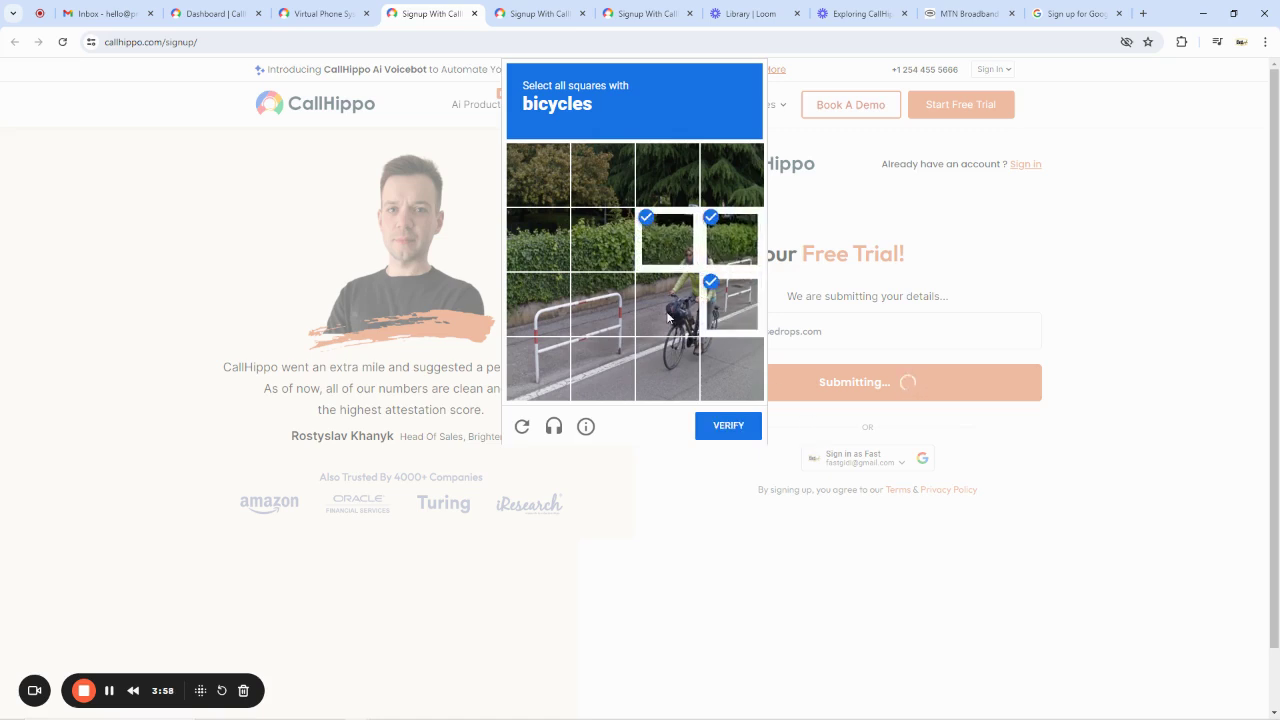
left_click(670, 316)
left_click(671, 377)
left_click(732, 370)
left_click(728, 426)
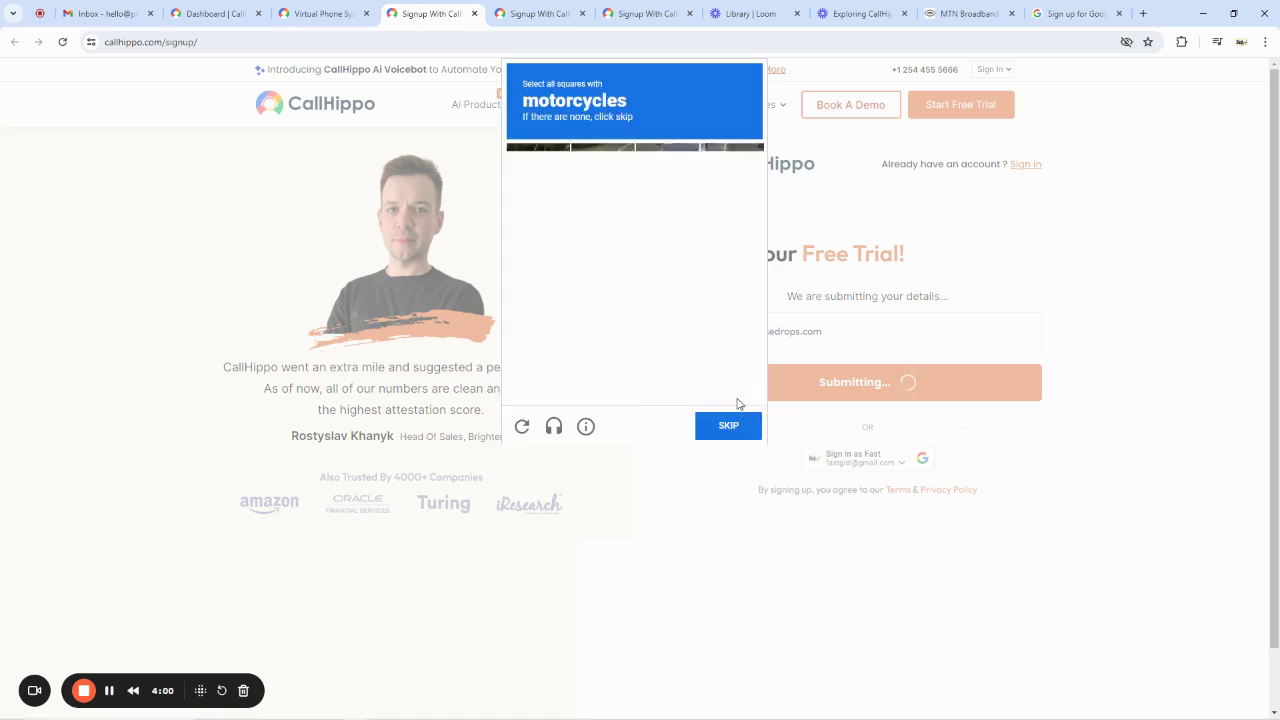
Step: Mark the squares containing motorcycles in the image challenge and continue to the following one
left_click(680, 162)
left_click(676, 172)
left_click(670, 240)
left_click(672, 175)
left_click(730, 240)
left_click(703, 307)
left_click(668, 304)
left_click(668, 369)
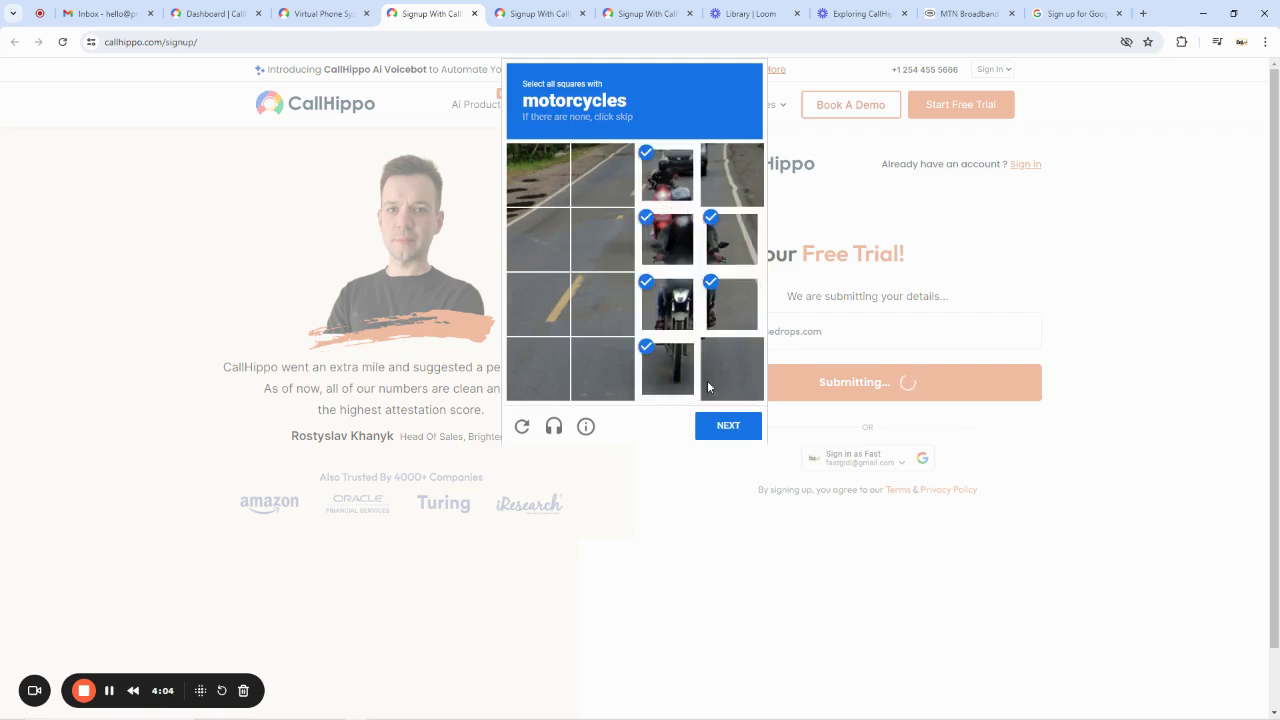
left_click(740, 428)
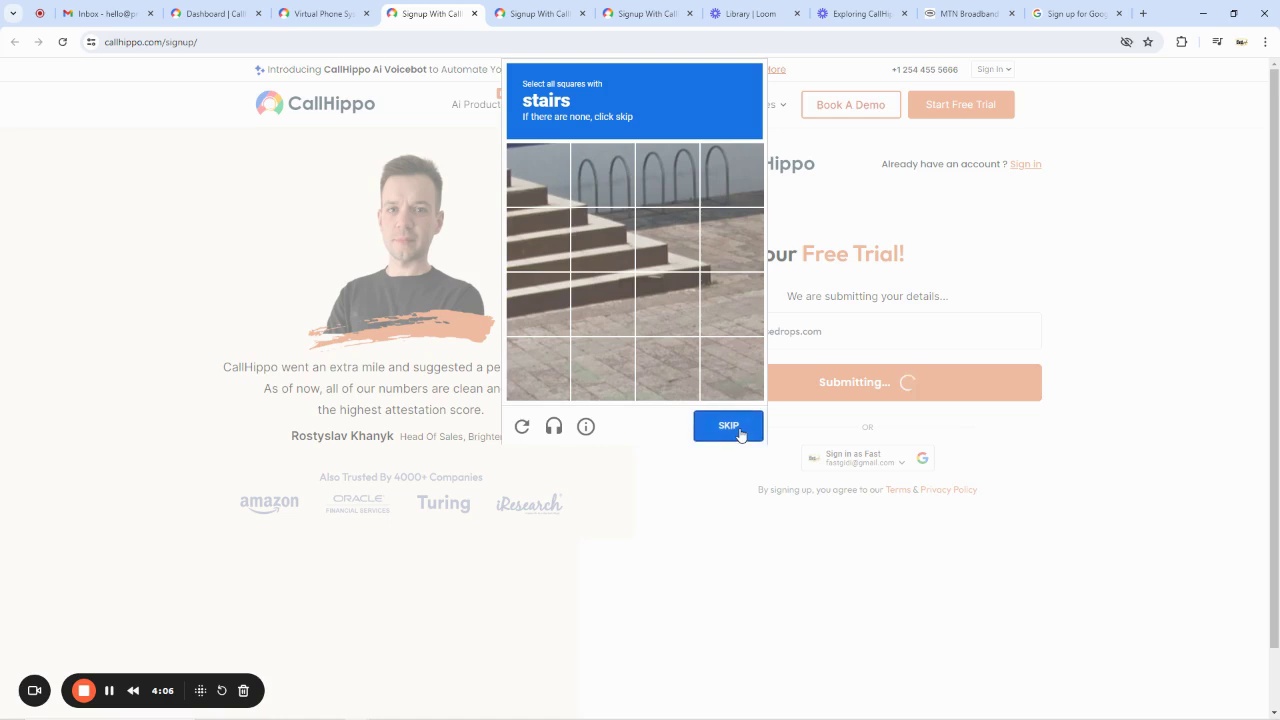
Step: Mark the squares containing stairs in the image challenge and verify the selection
left_click(549, 193)
left_click(602, 240)
left_click(667, 240)
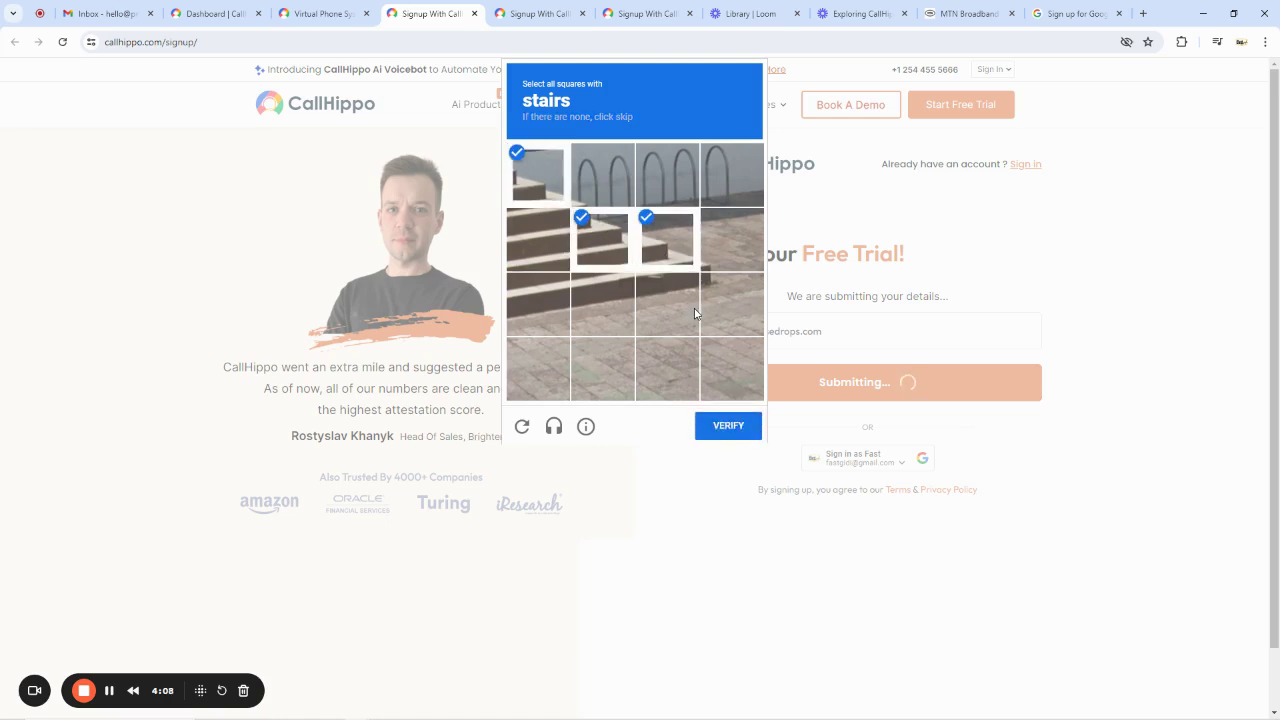
left_click(590, 313)
left_click(538, 304)
left_click(538, 240)
left_click(723, 292)
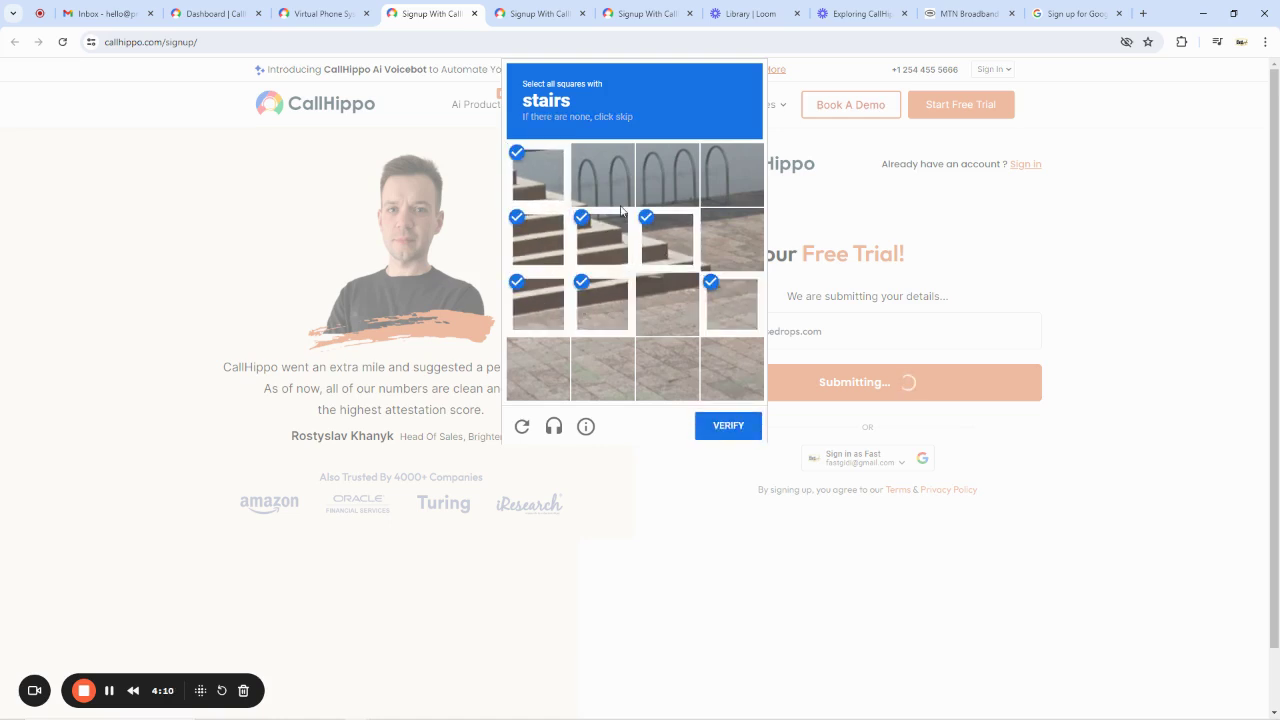
left_click(602, 176)
left_click(726, 425)
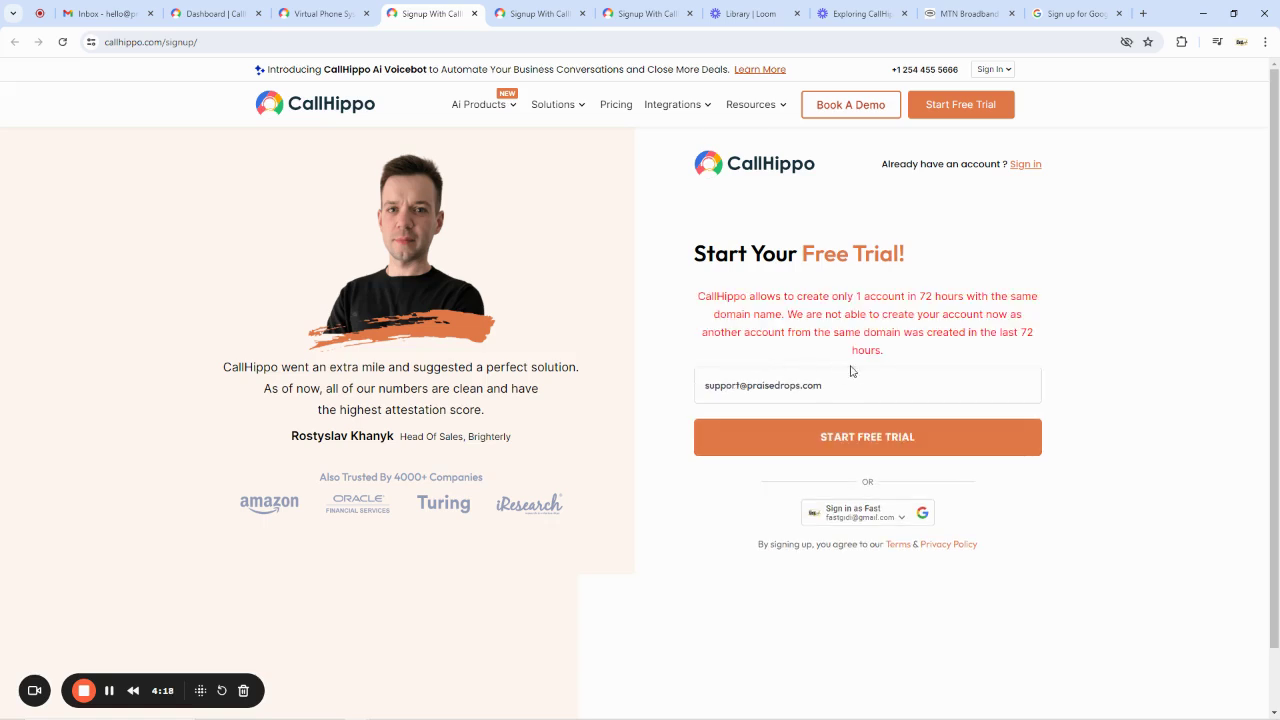
Step: Close the sign-up page, switch to Gmail and open the "Please verify your email address" message from CallHippo
key("ctrl+w")
left_click(116, 13)
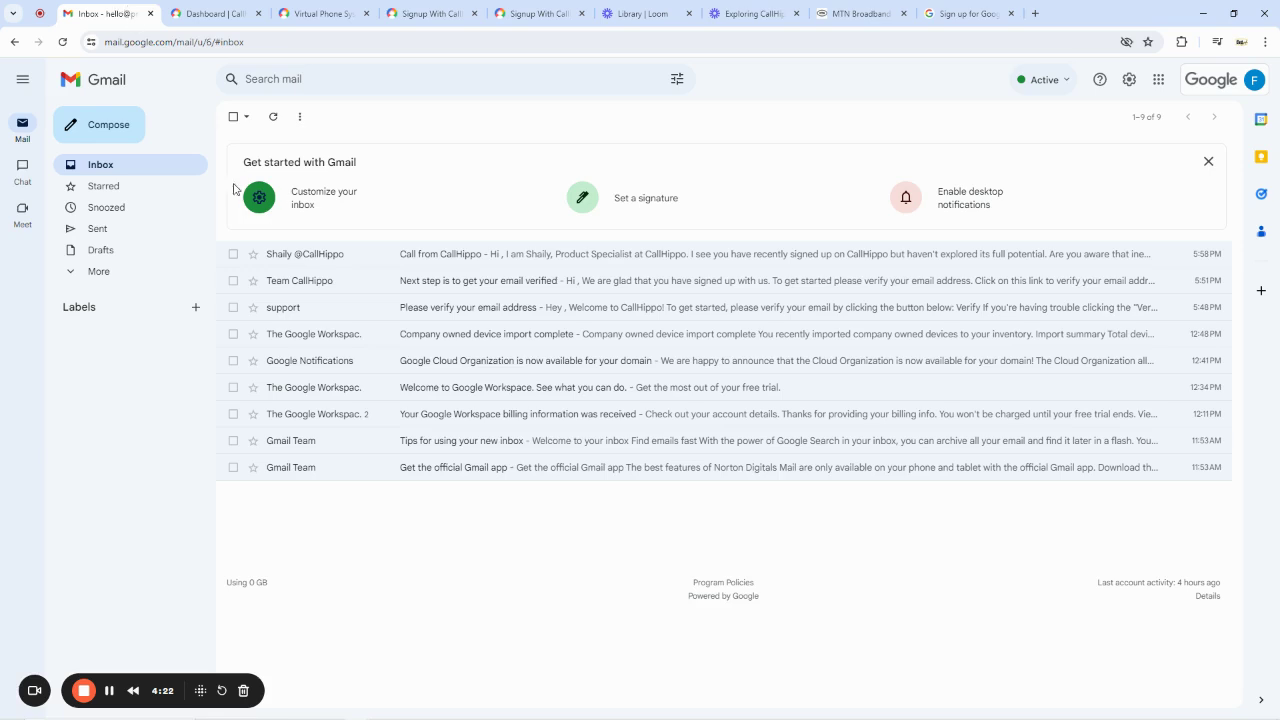
left_click(471, 308)
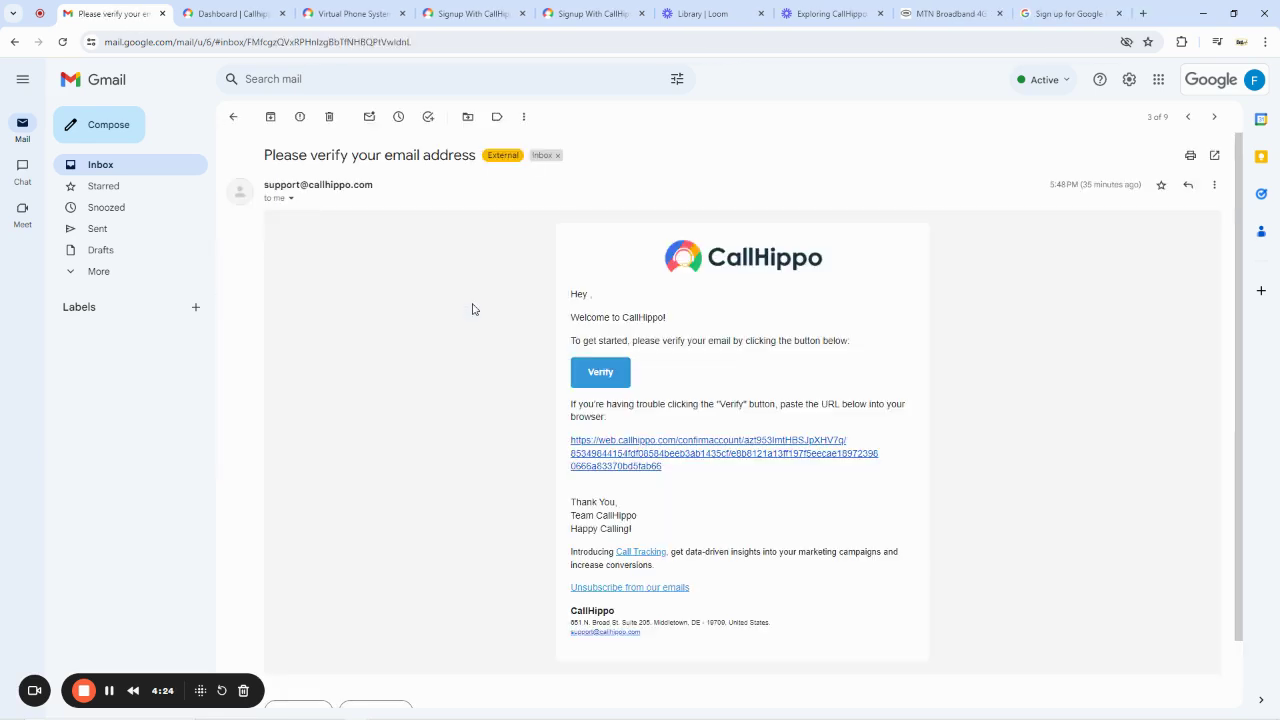
scroll(957, 391, "down", 1)
scroll(663, 360, "up", 1)
Step: Review the verification e-mail alongside the CallHippo dashboard, ending on the dashboard
left_click(232, 14)
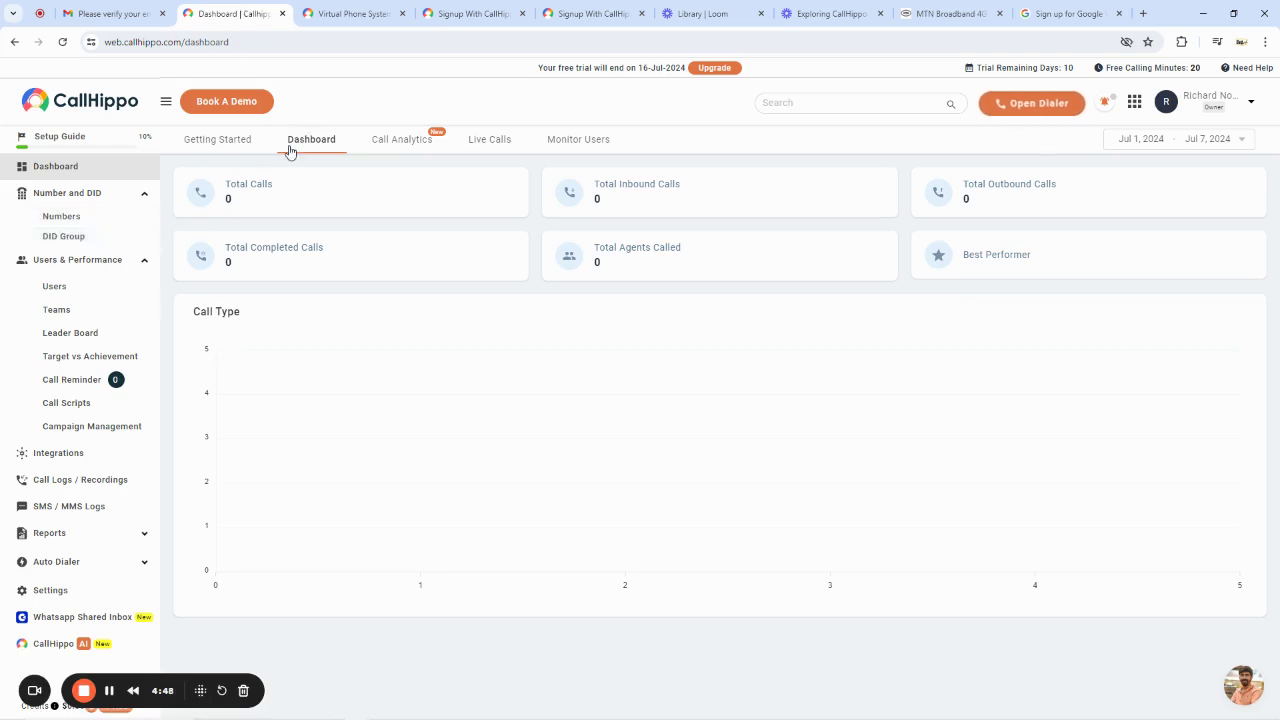
left_click(112, 8)
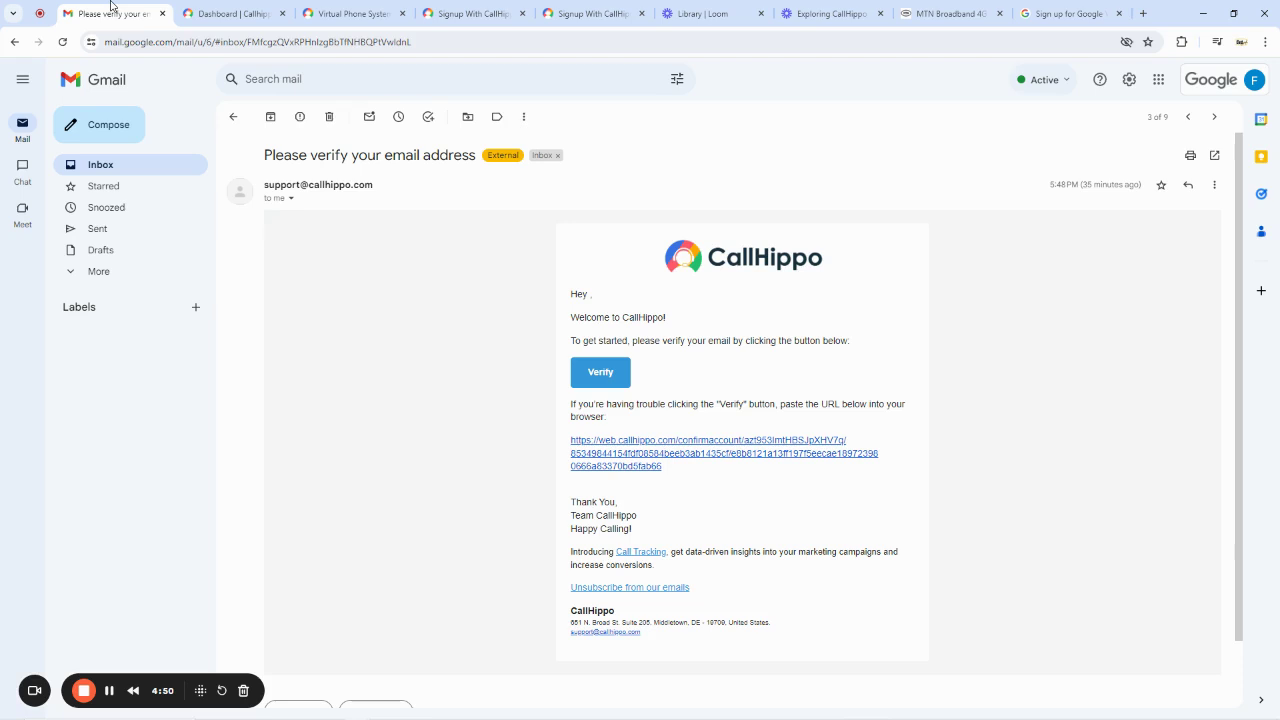
left_click(226, 14)
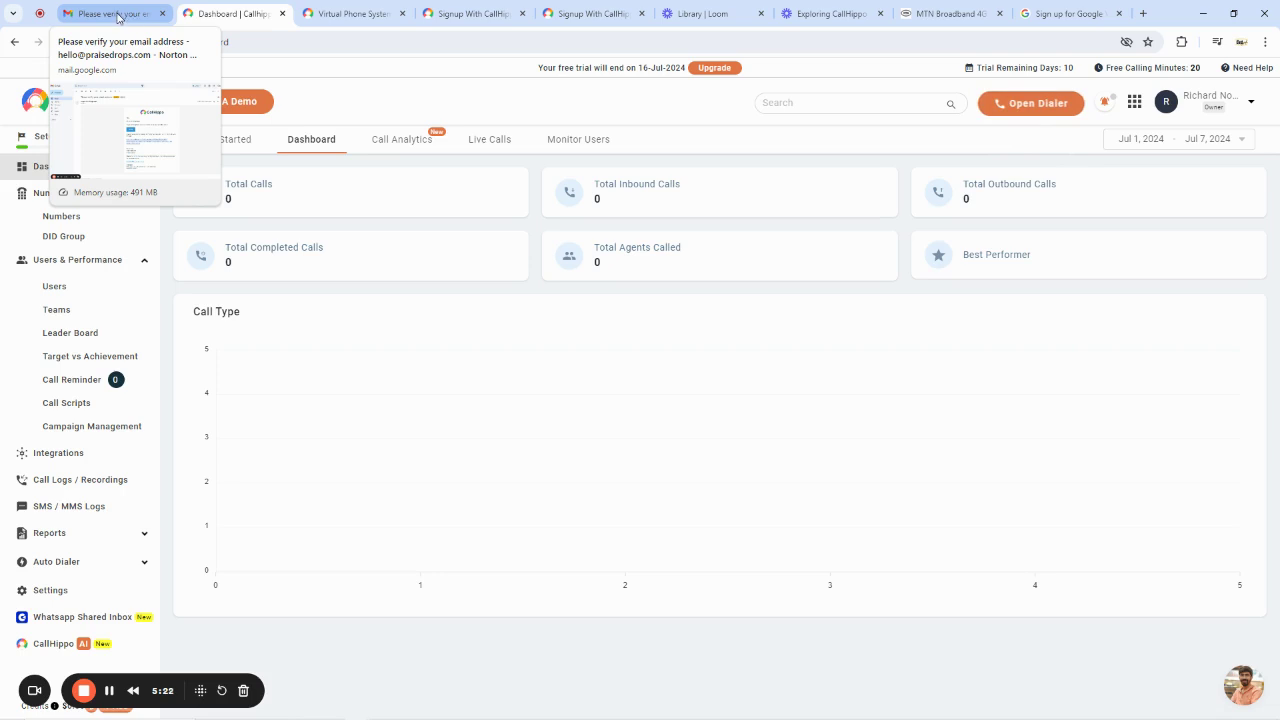
left_click(117, 17)
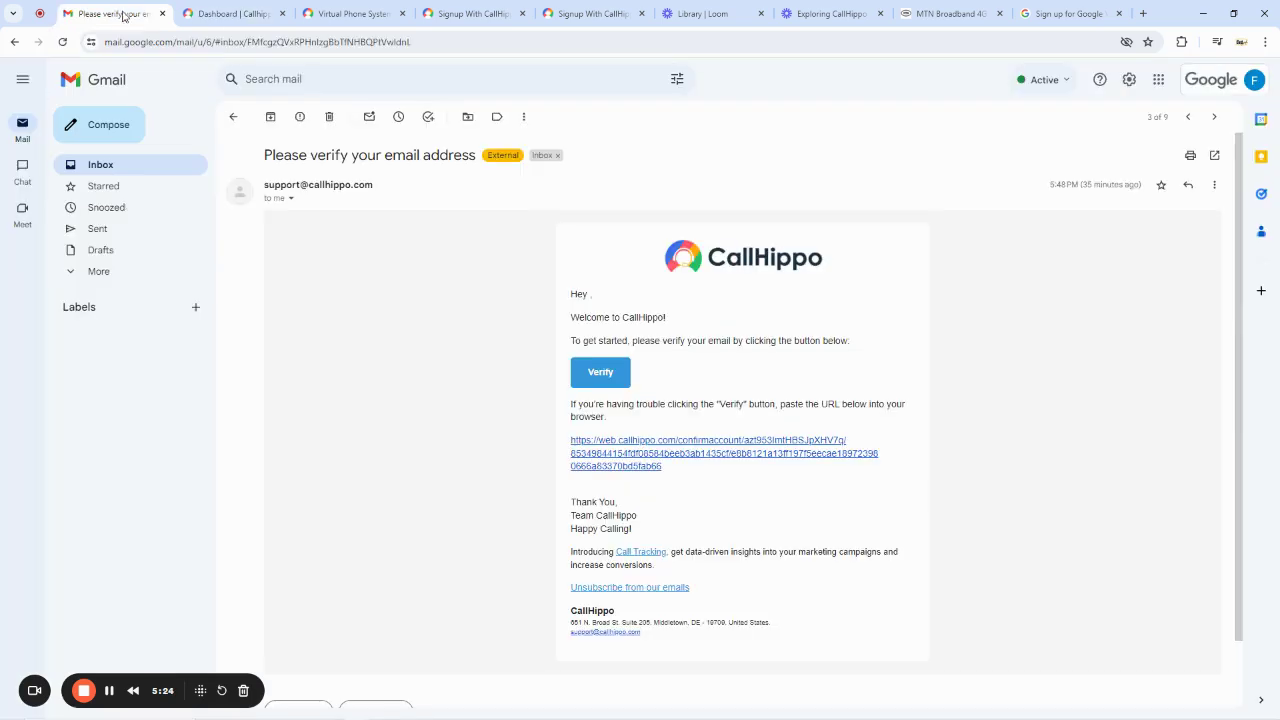
left_click(240, 15)
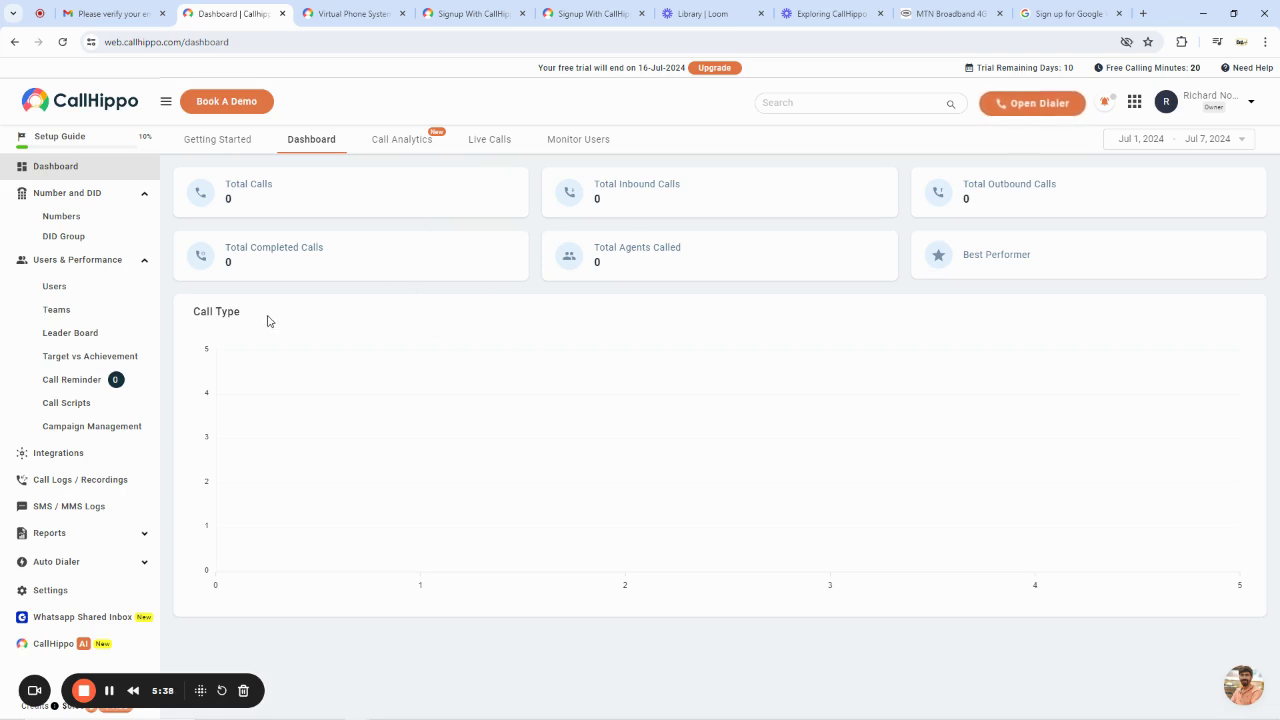
left_click(57, 195)
left_click(57, 195)
left_click(52, 219)
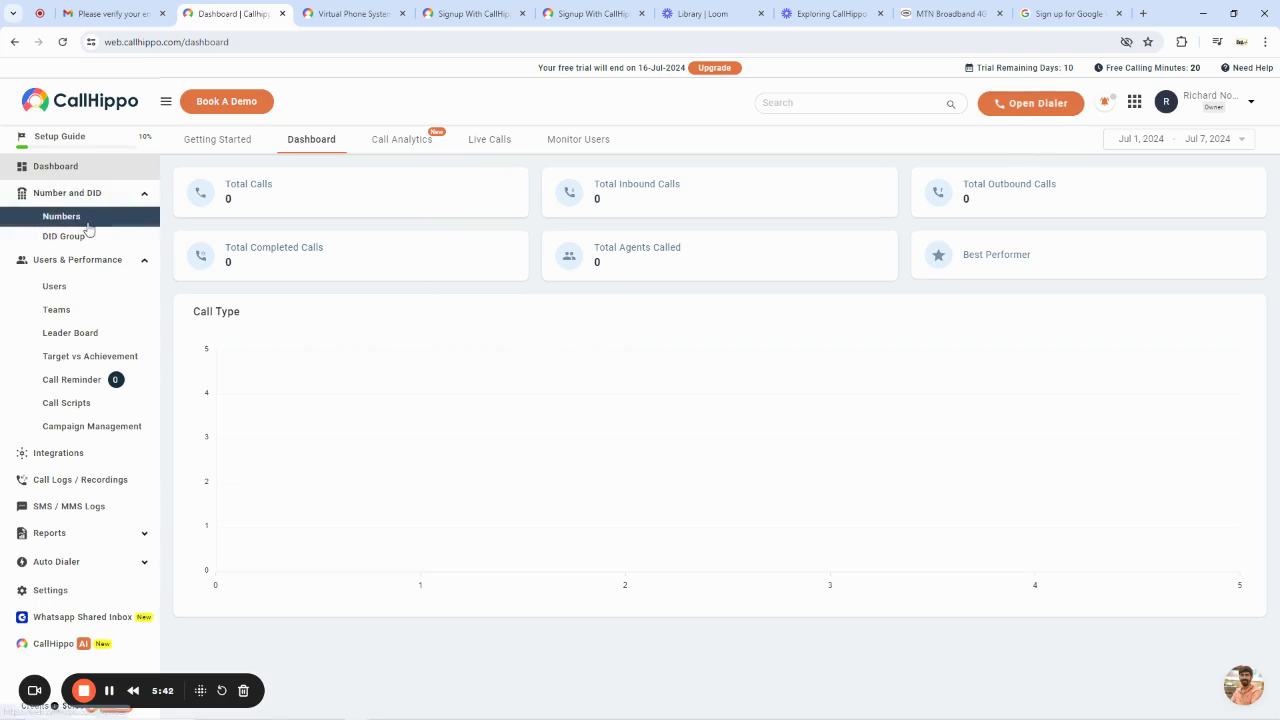
left_click(57, 215)
left_click(58, 218)
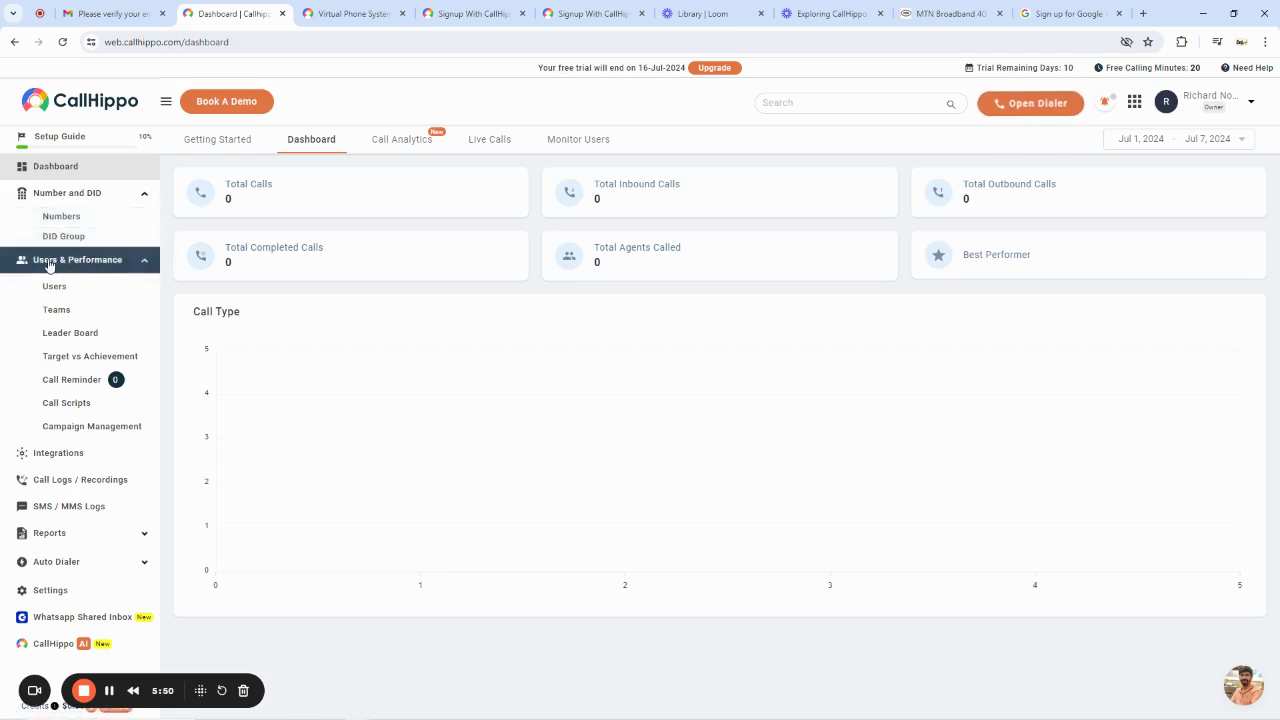
Step: View the Users, Teams, Leader Board, Target vs Achievement and Call Reminder pages under Users & Performance
left_click(62, 289)
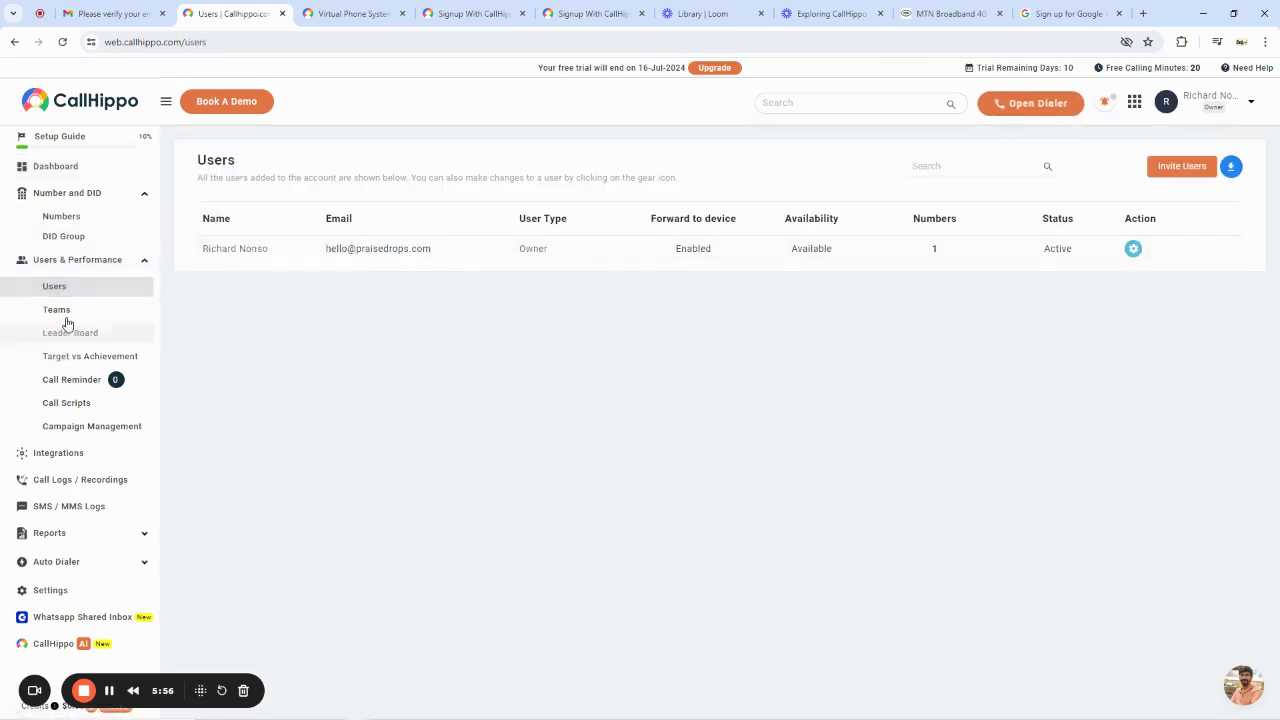
left_click(105, 312)
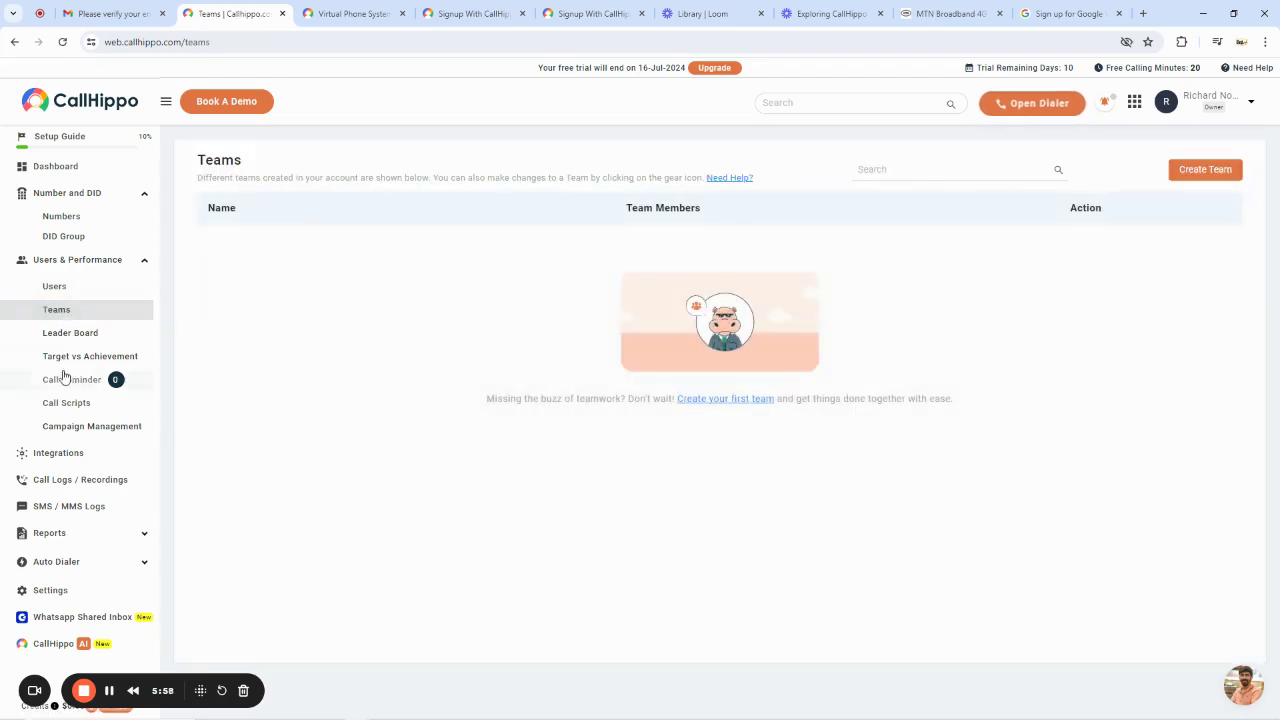
left_click(70, 338)
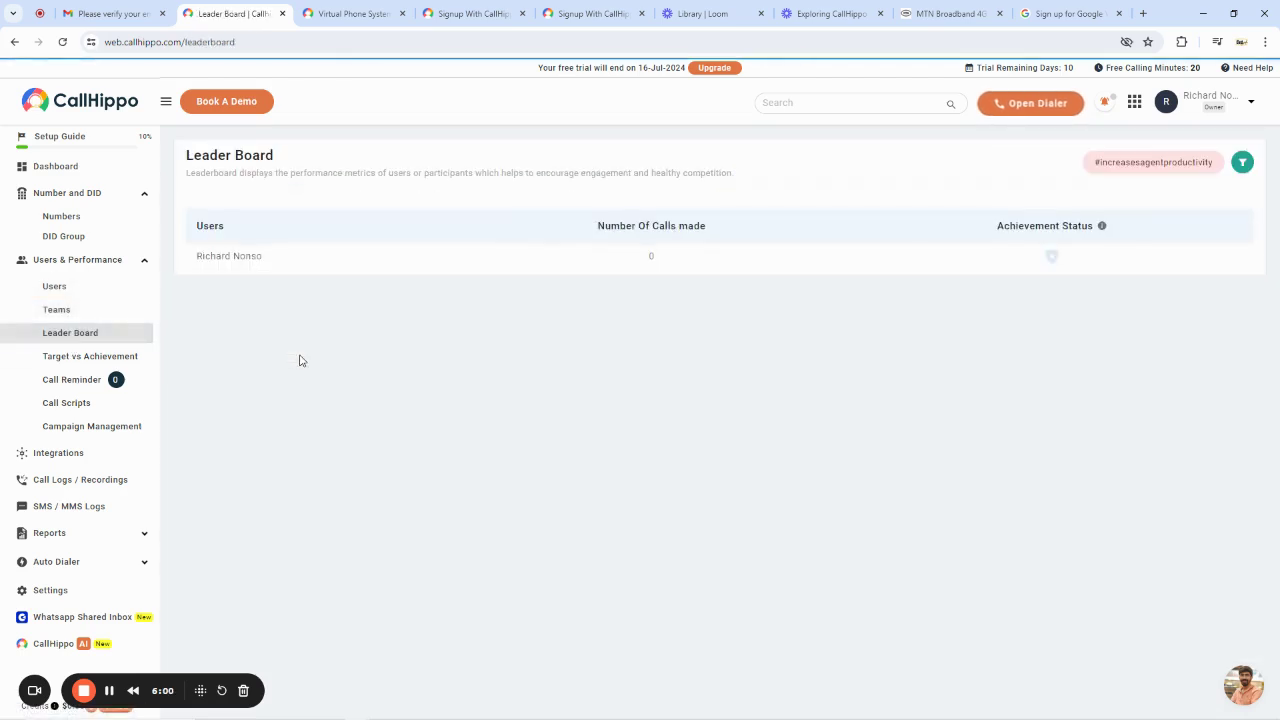
left_click(74, 367)
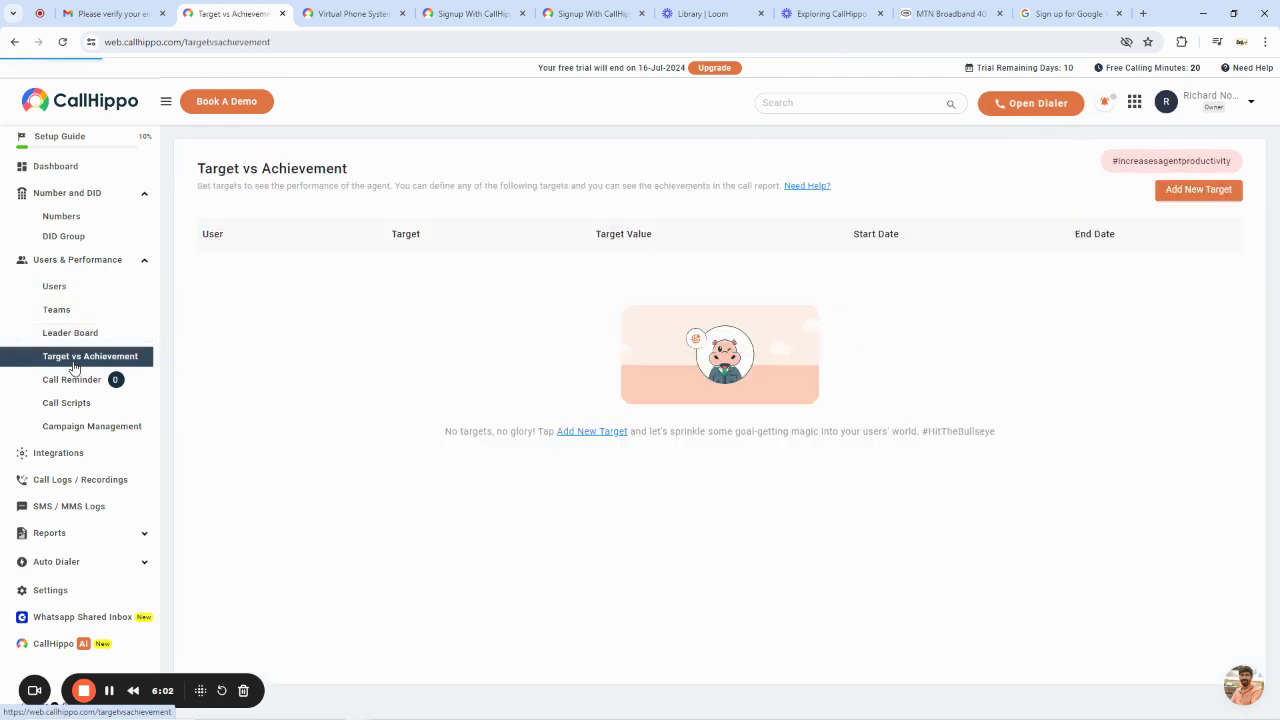
left_click(90, 385)
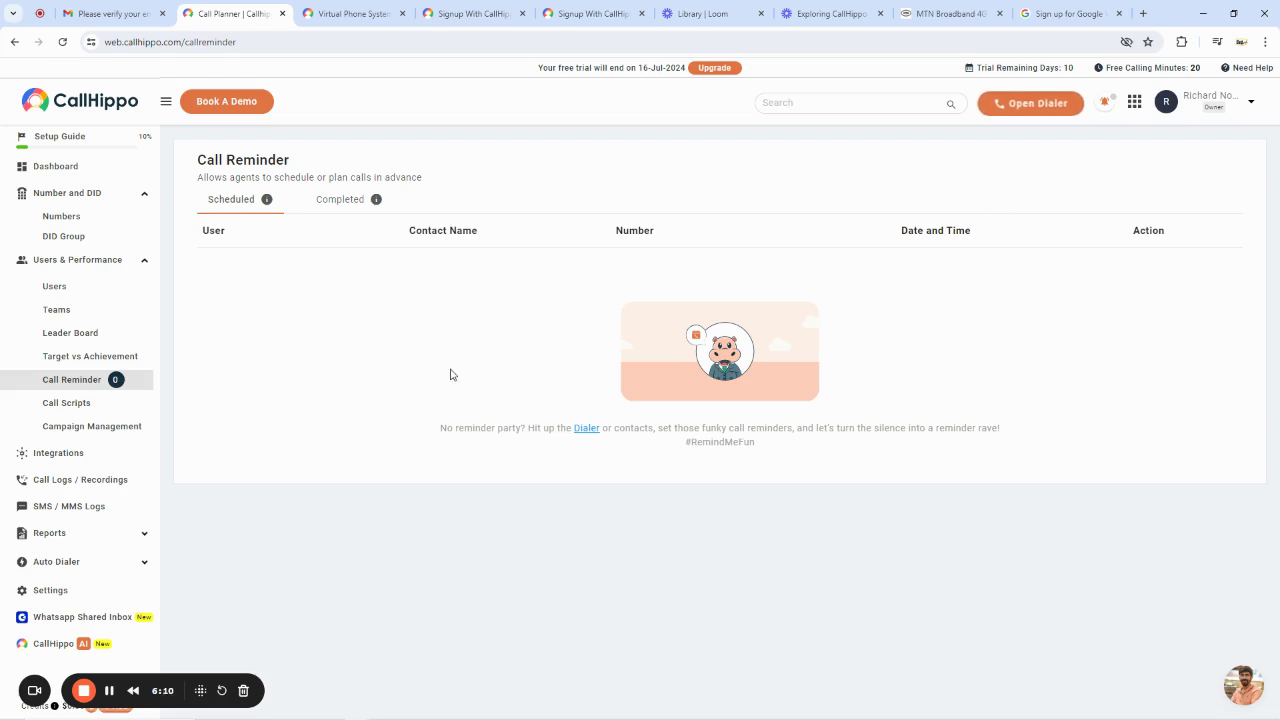
Step: View the Call Scripts and Campaign Management pages under Users & Performance
left_click(114, 405)
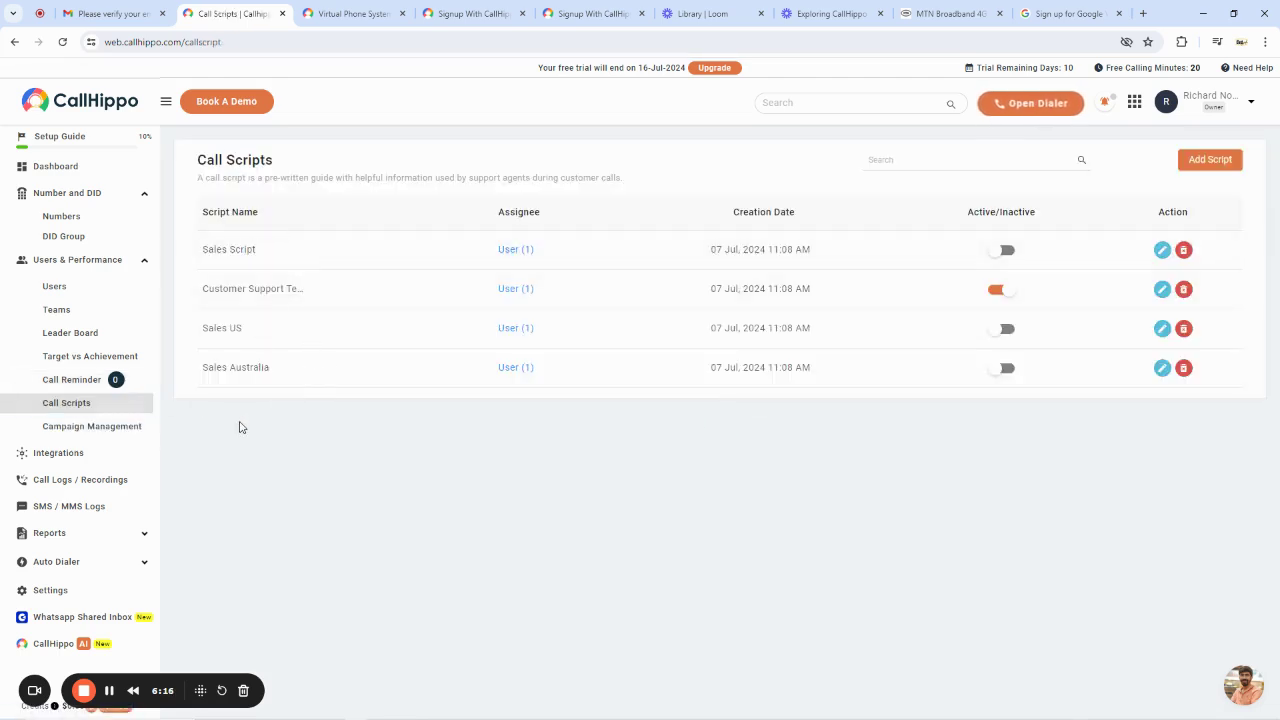
left_click(135, 469)
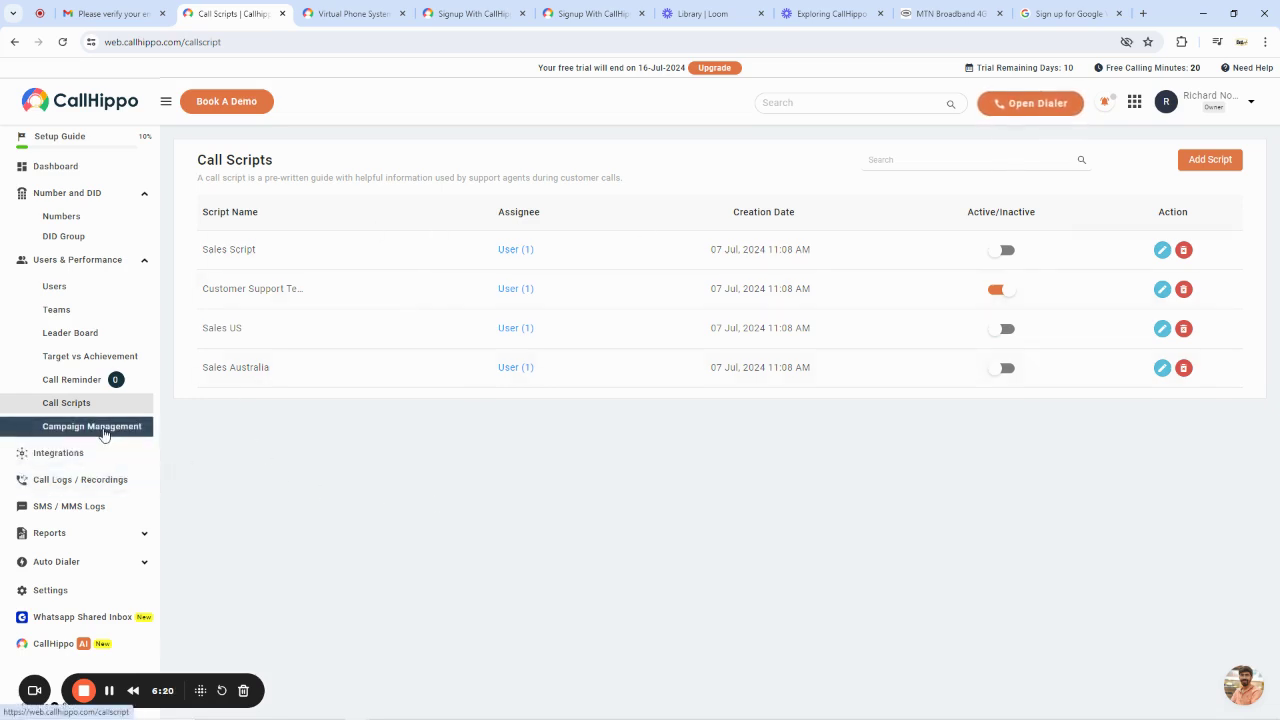
left_click(104, 432)
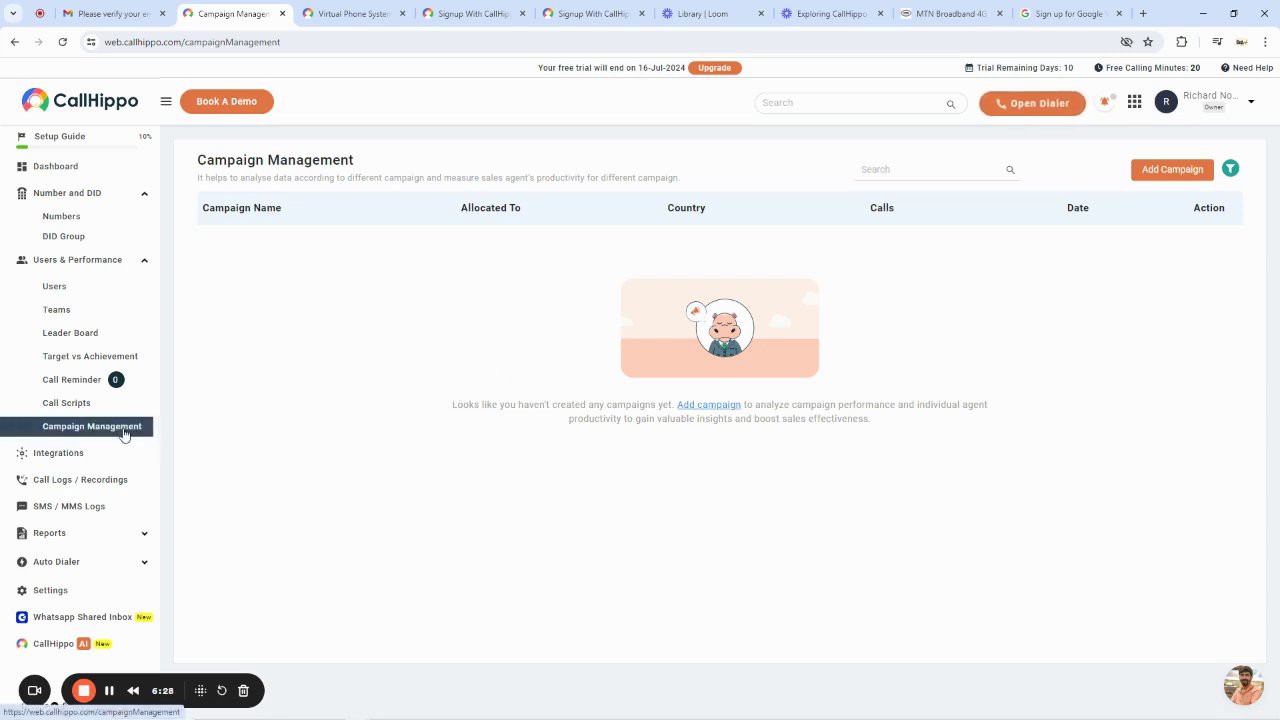
Step: Open the Integrations page and browse the available apps from Our Apps and Popular down through the Productivity category
left_click(90, 453)
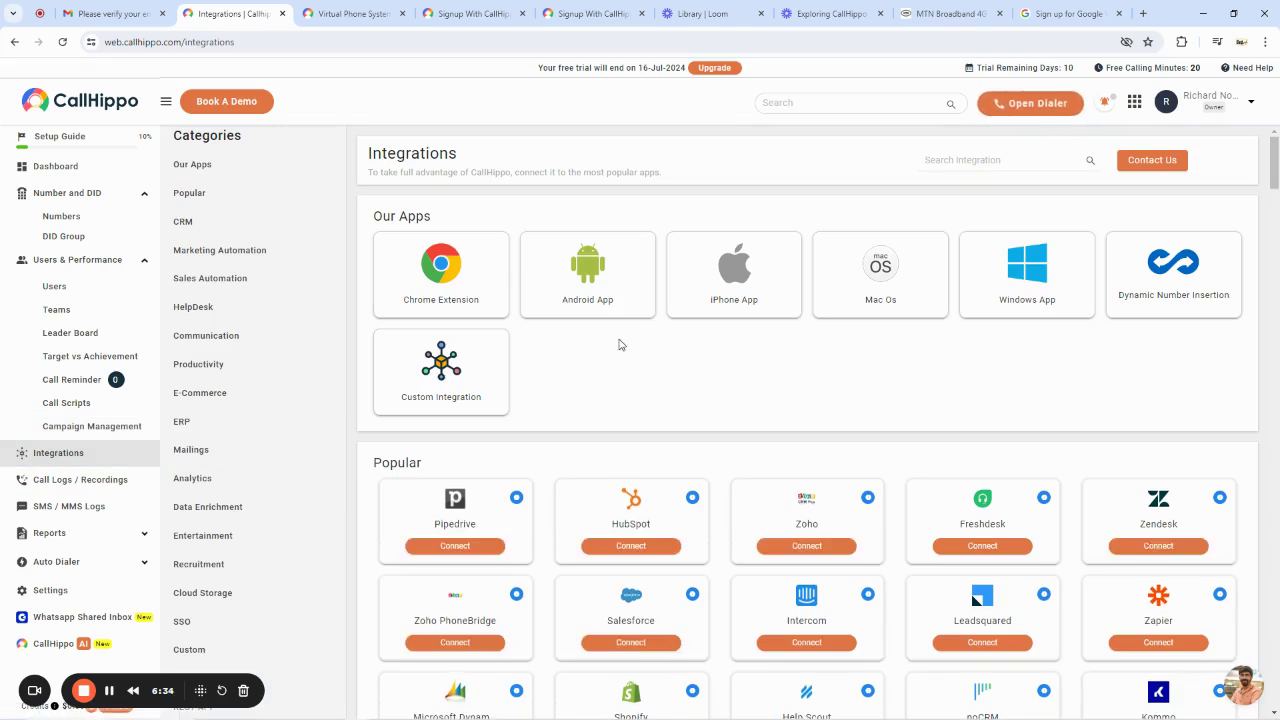
scroll(810, 372, "down", 20)
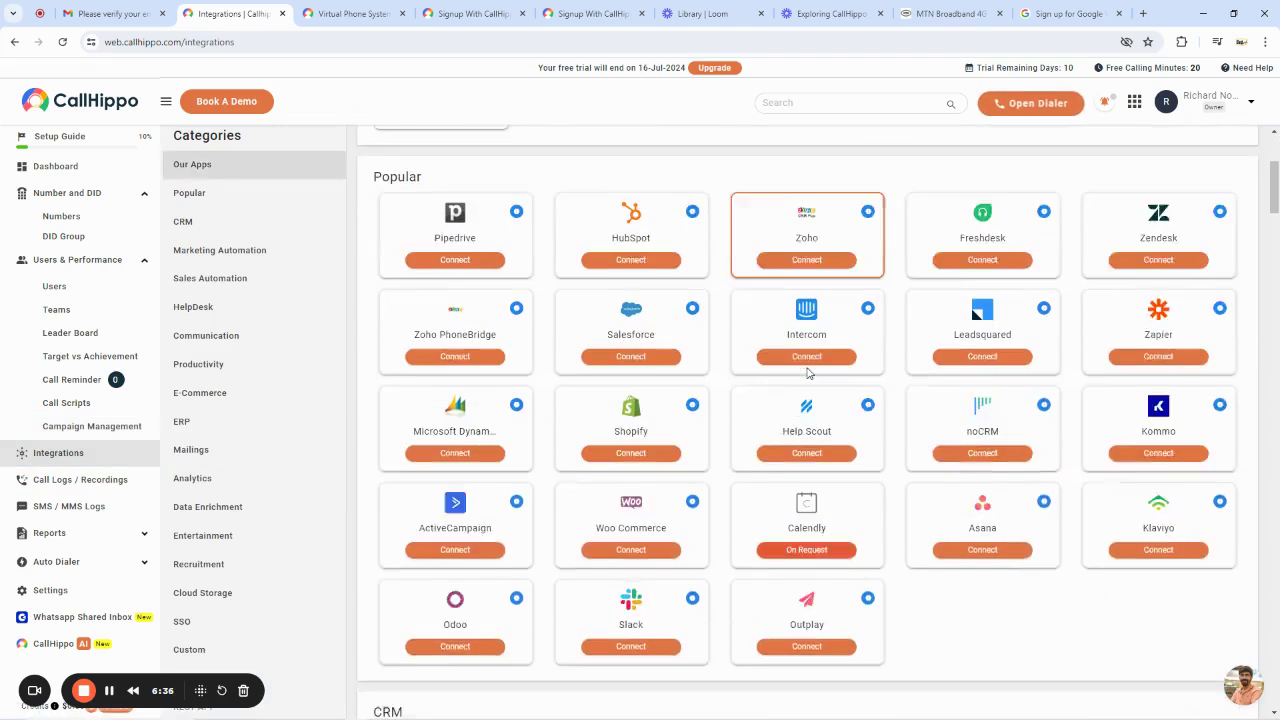
scroll(795, 416, "down", 10)
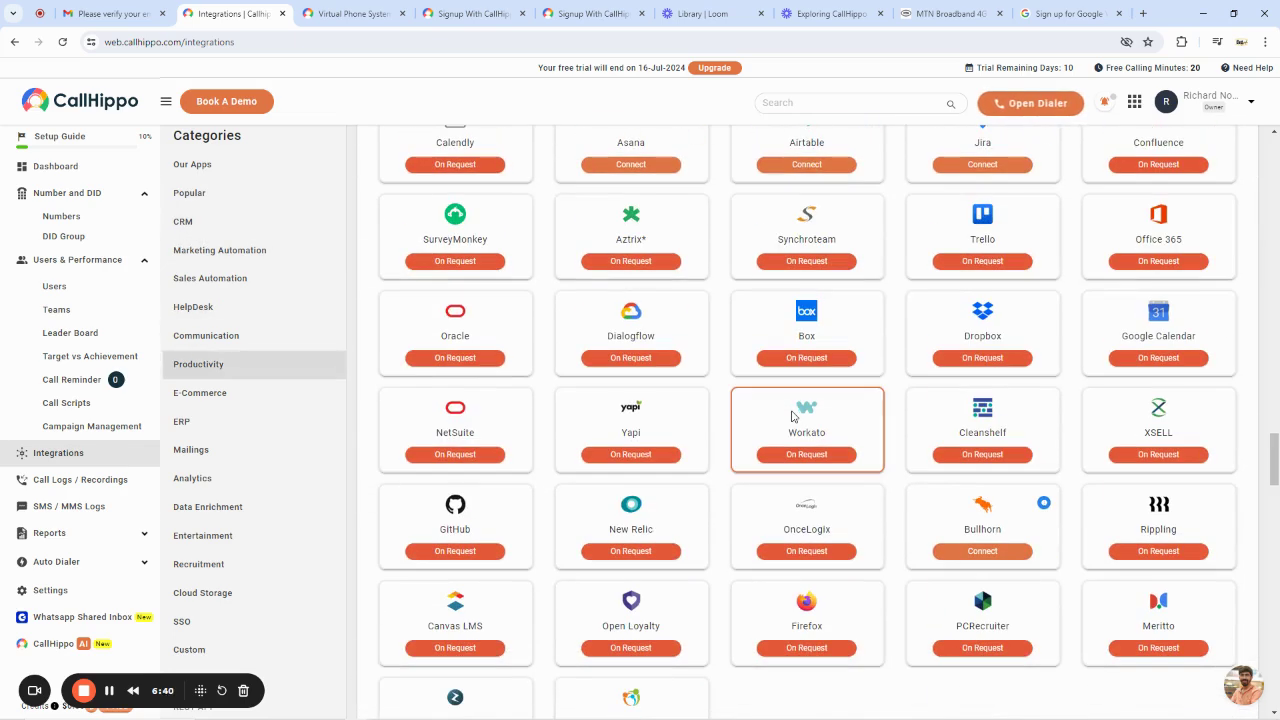
scroll(792, 416, "down", 1)
Step: View the status definitions in Call Logs, then the Call Status Report under Reports
left_click(98, 481)
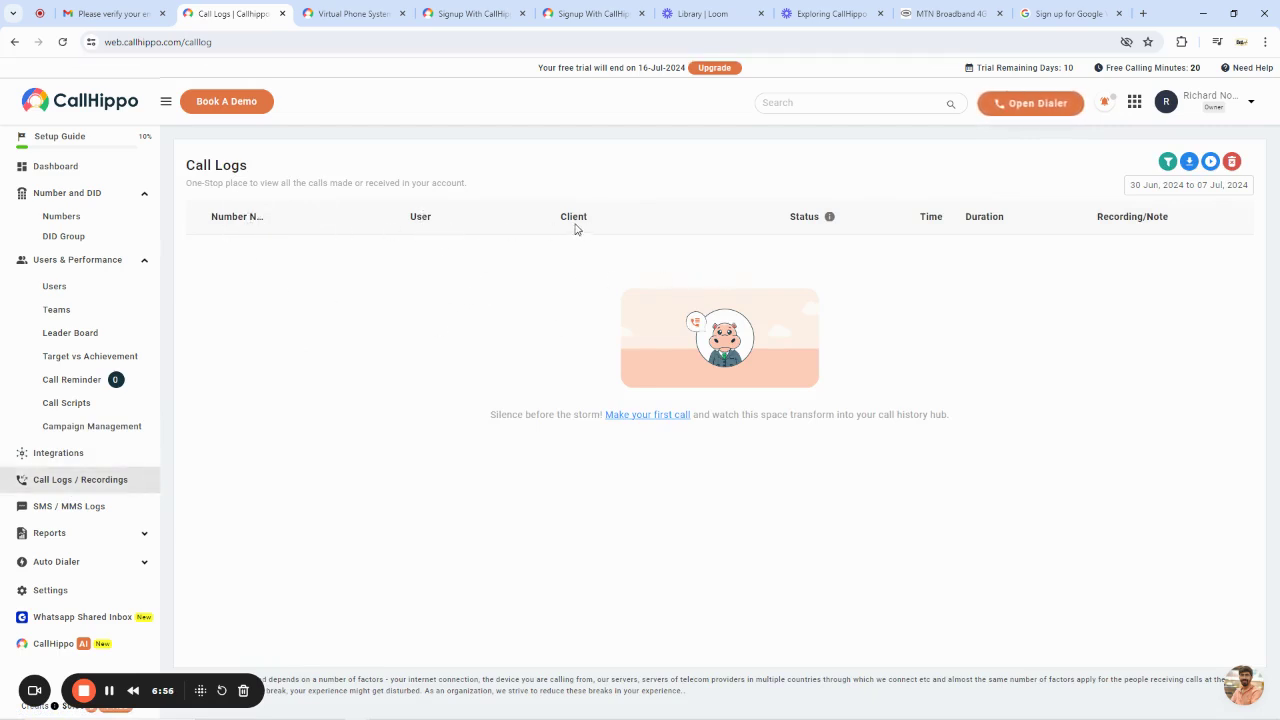
mouse_move(826, 217)
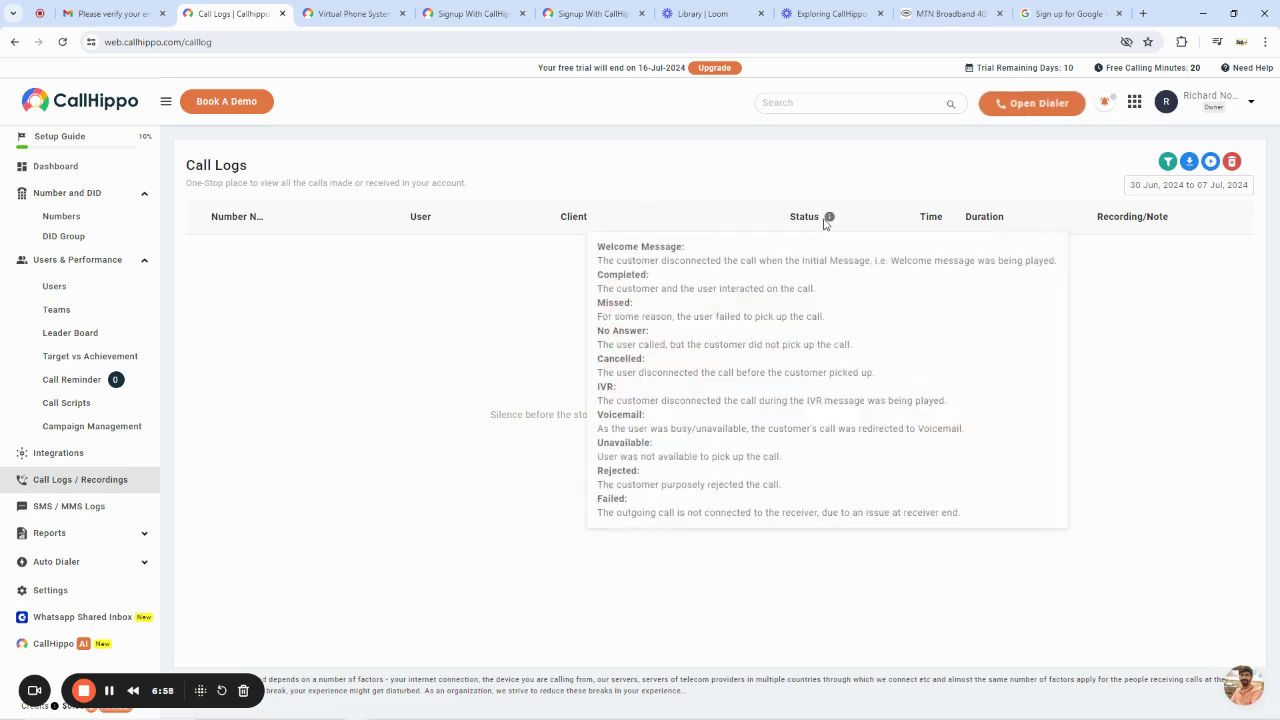
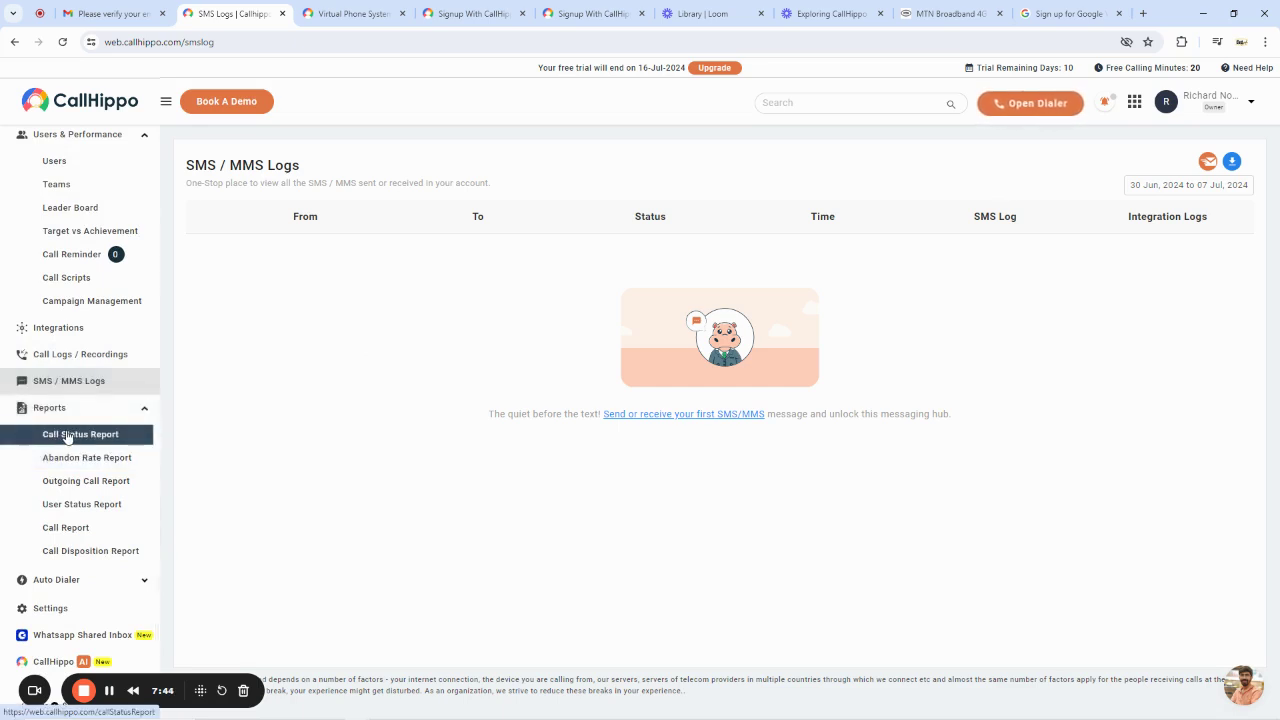
left_click(82, 444)
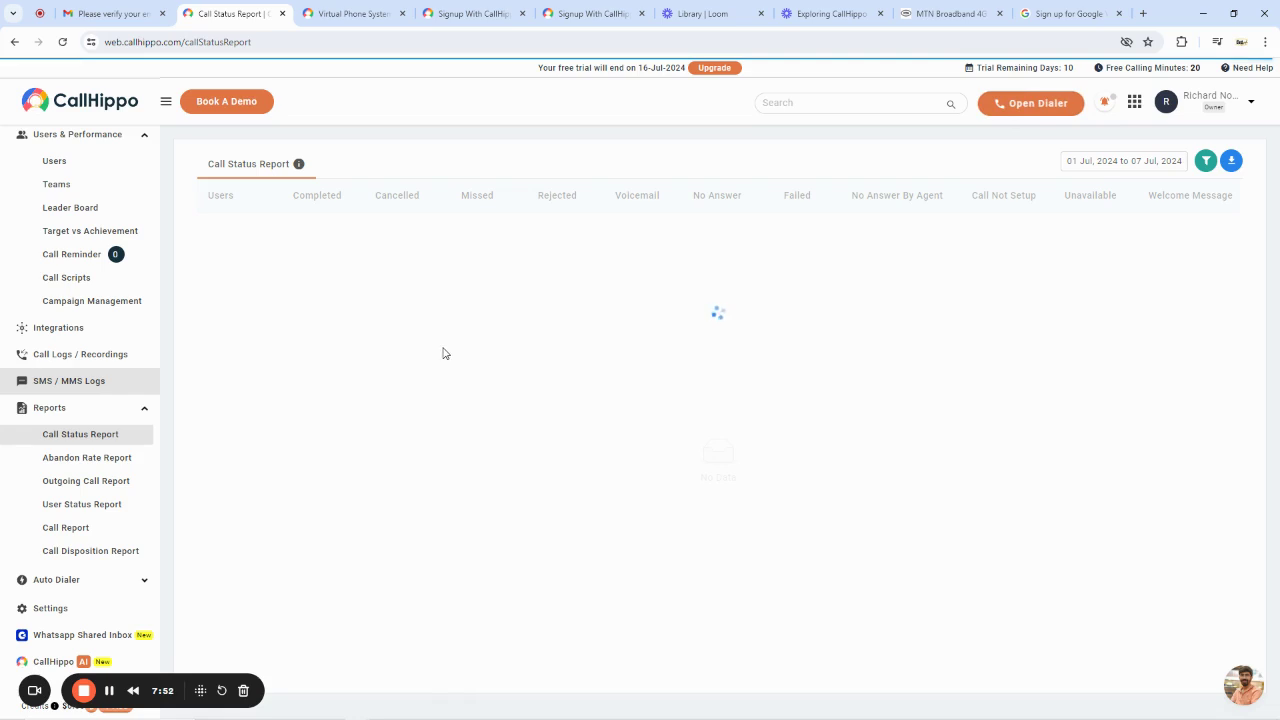
Step: Expand the Auto Dialer section, view the Power Dialer page and look over the remaining navigation entries
triple_click(143, 583)
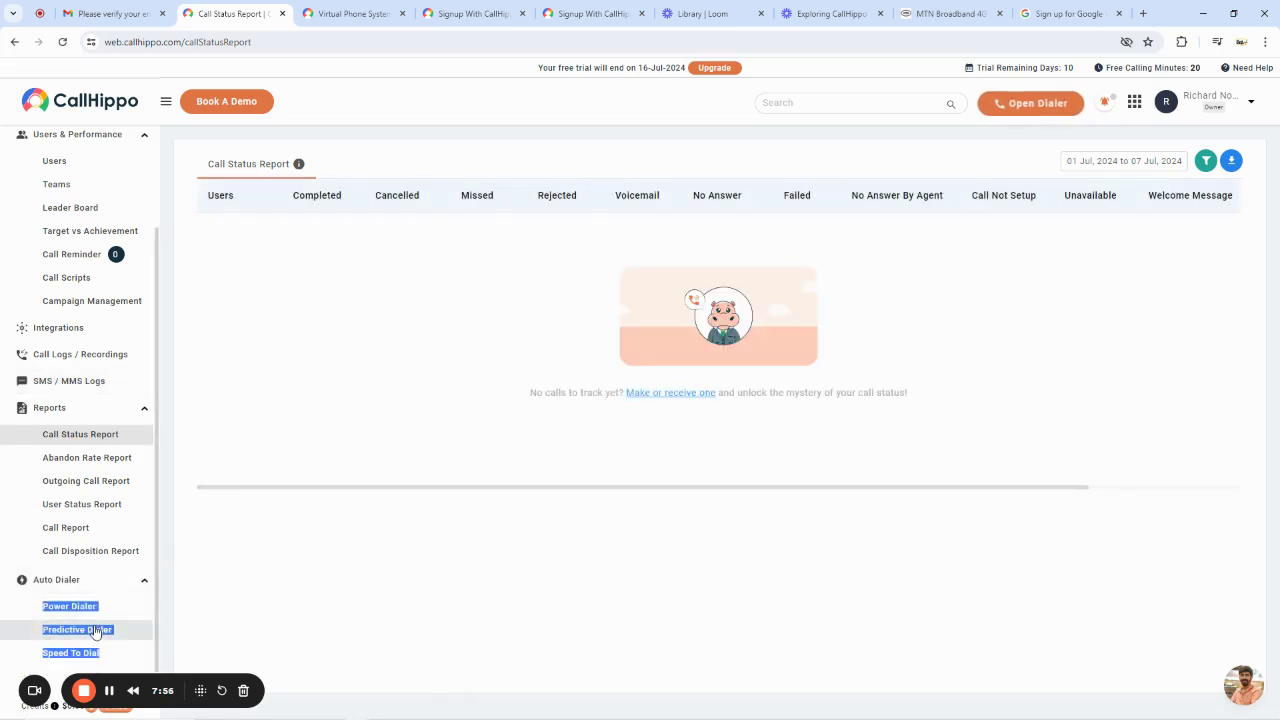
left_click(82, 610)
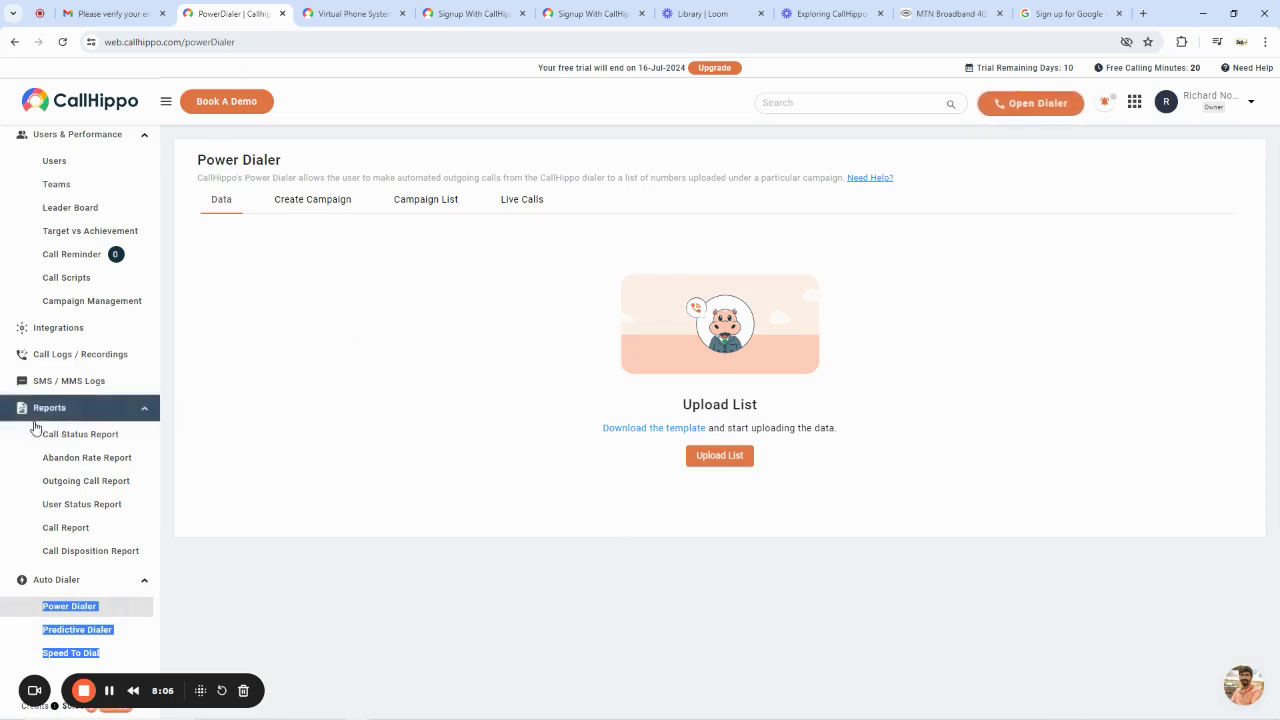
scroll(55, 500, "down", 2)
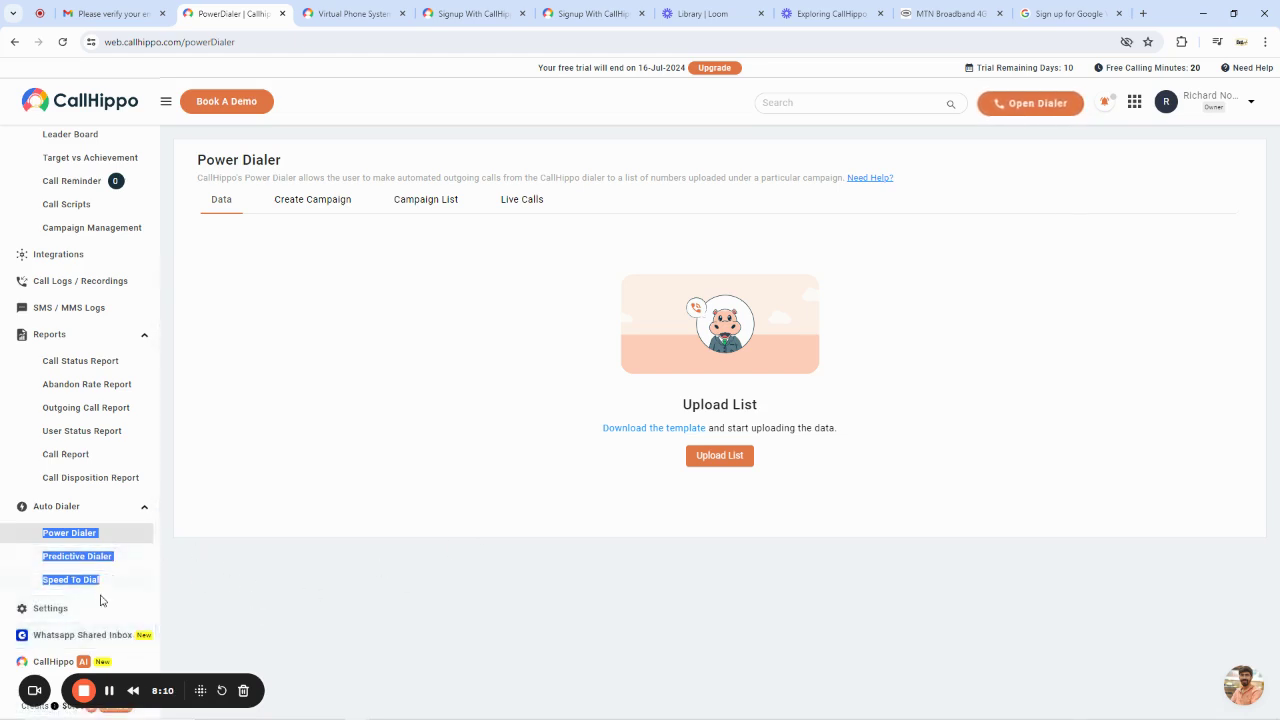
left_click(154, 452)
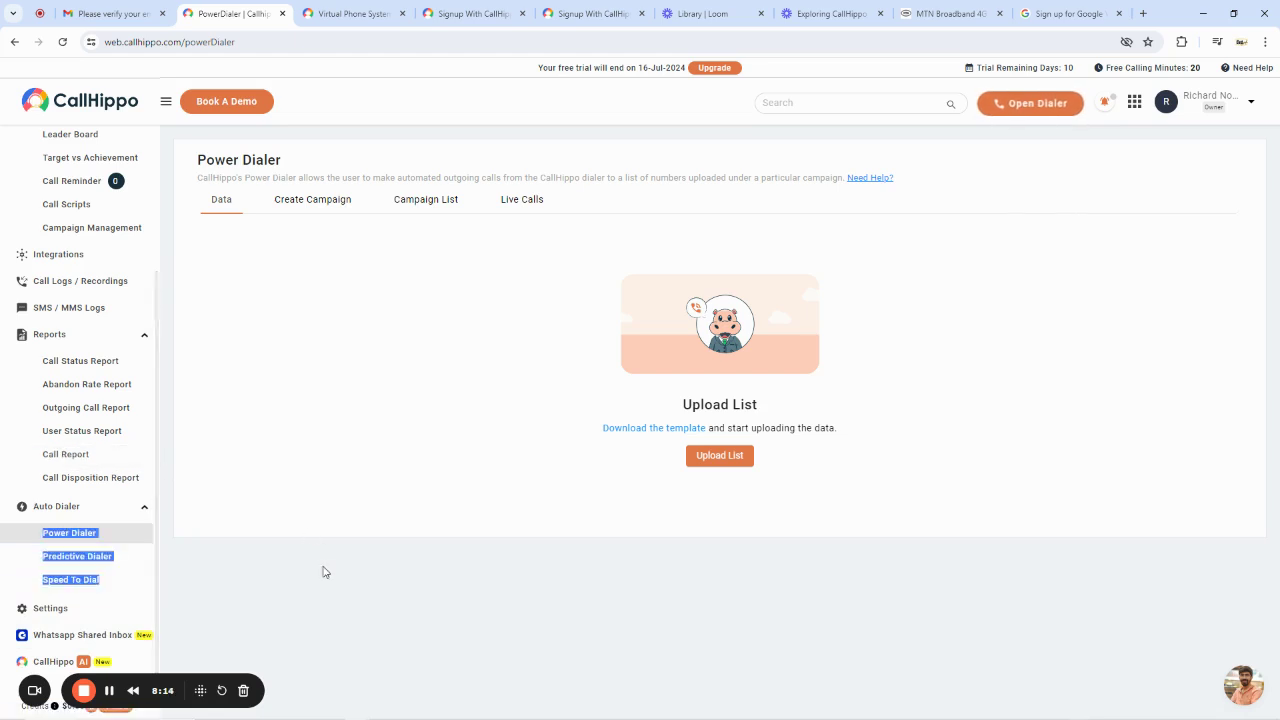
scroll(86, 357, "up", 2)
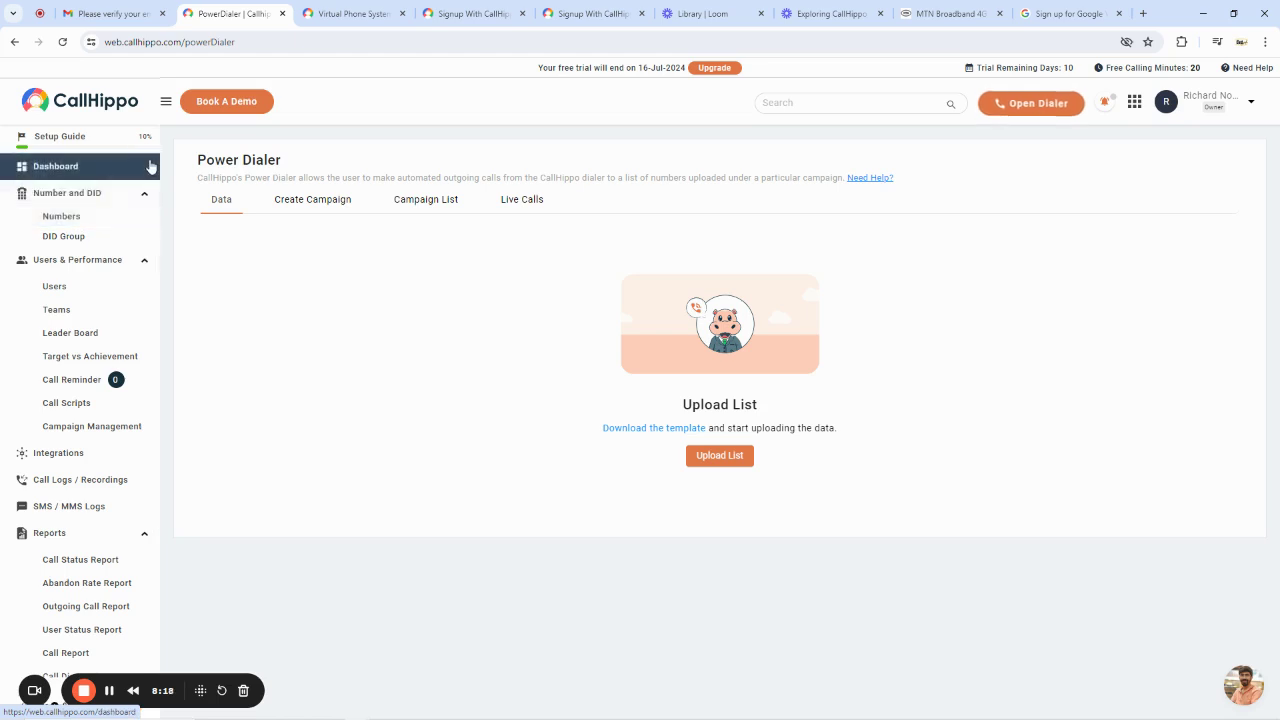
Step: Collapse and restore the side navigation, then open the Call Logs page
left_click(166, 101)
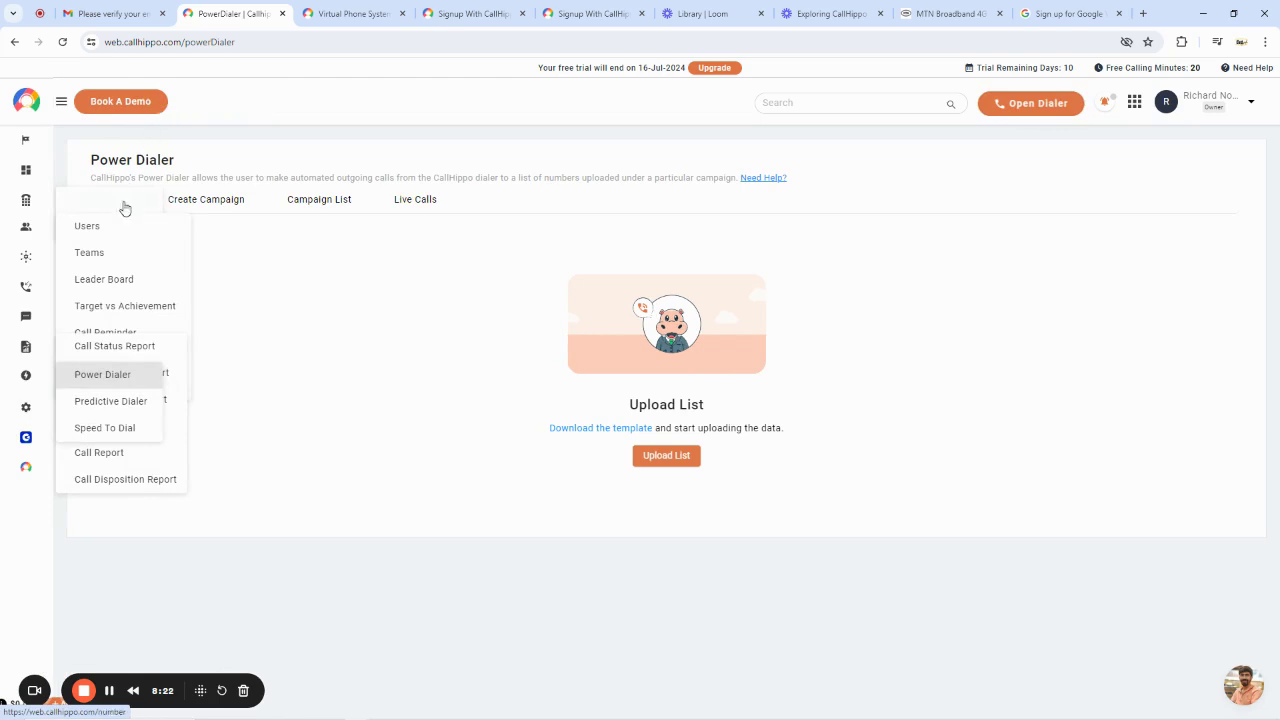
left_click(62, 103)
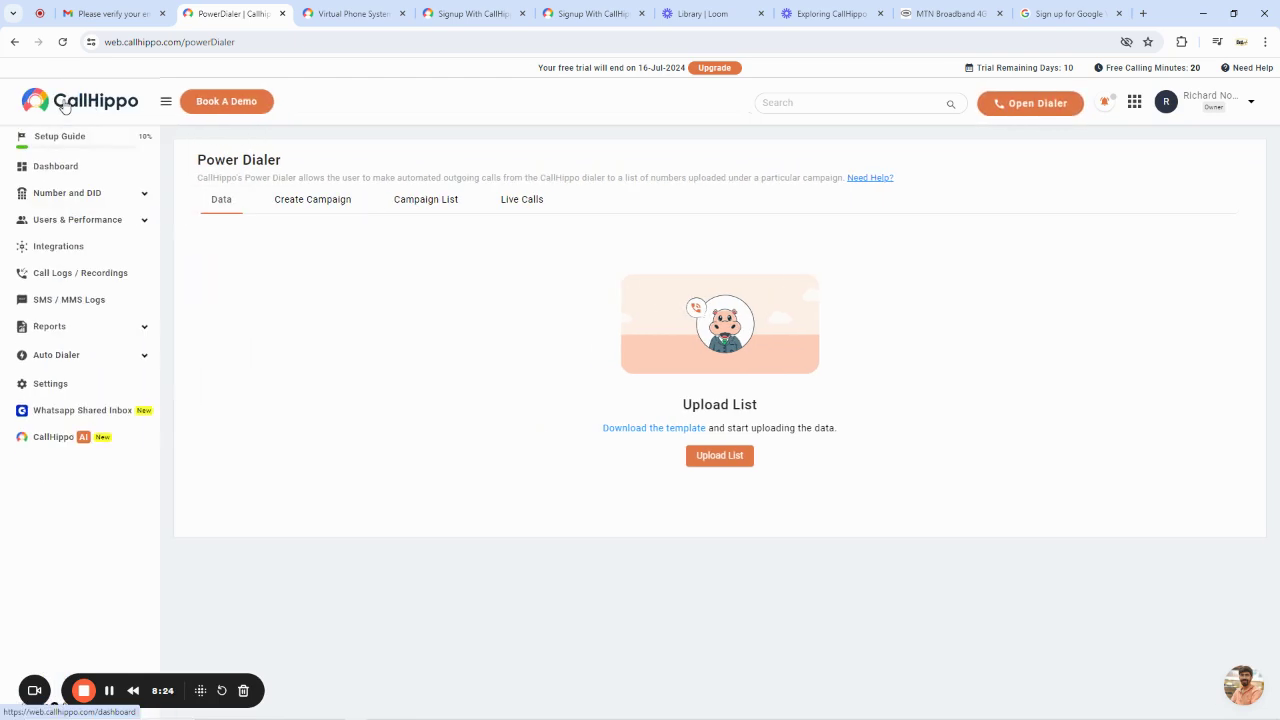
left_click(60, 277)
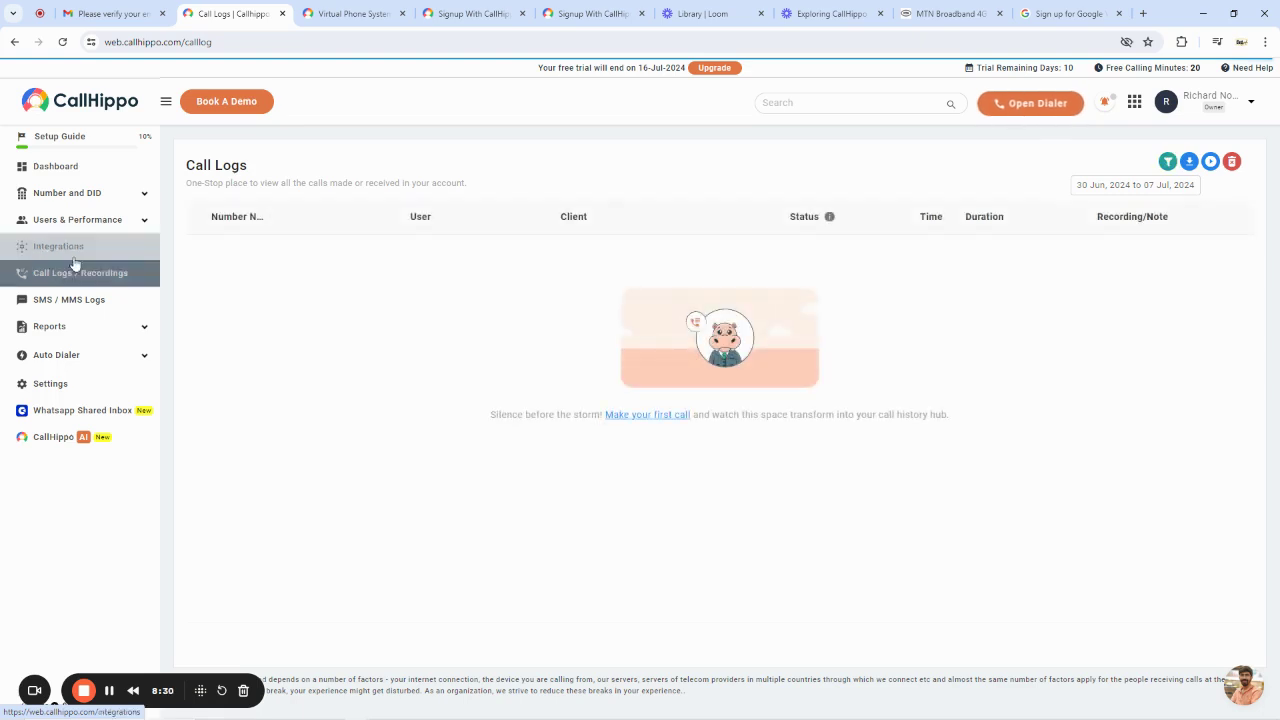
Step: Open Numbers under Number and DID, view the deleted numbers and port-in requests, and return to the active numbers
left_click(115, 199)
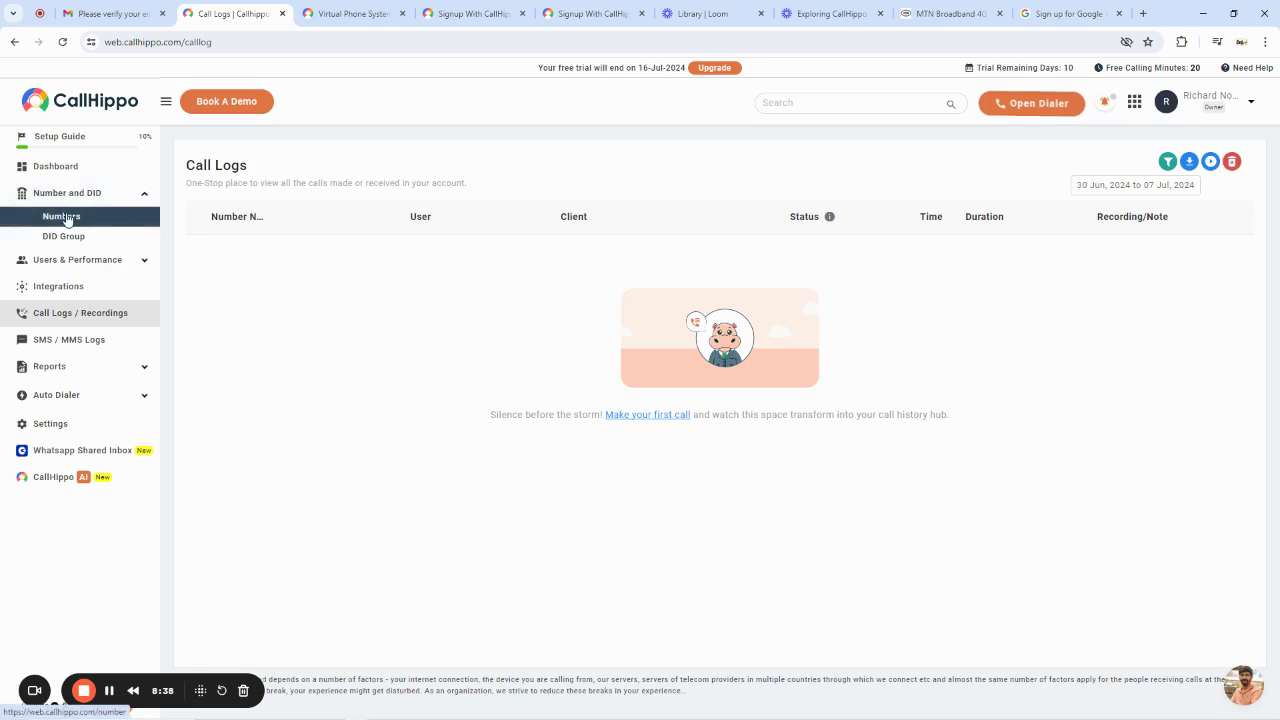
left_click(68, 218)
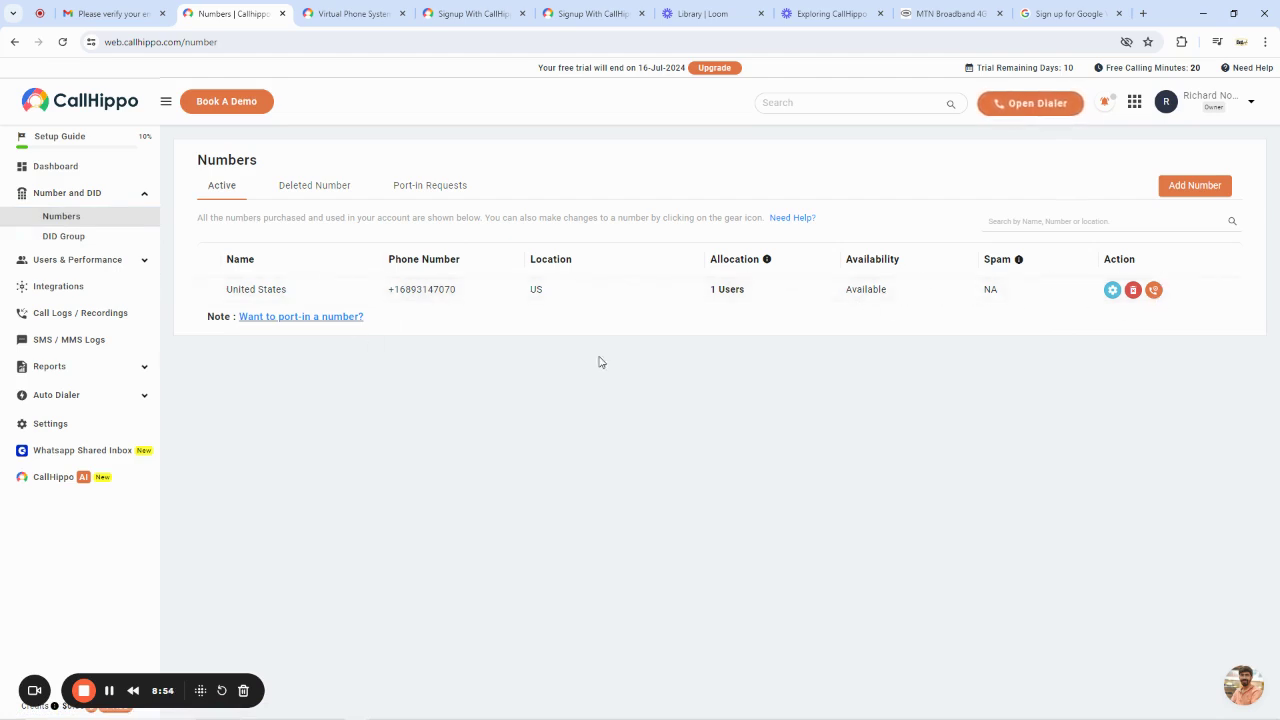
left_click(290, 185)
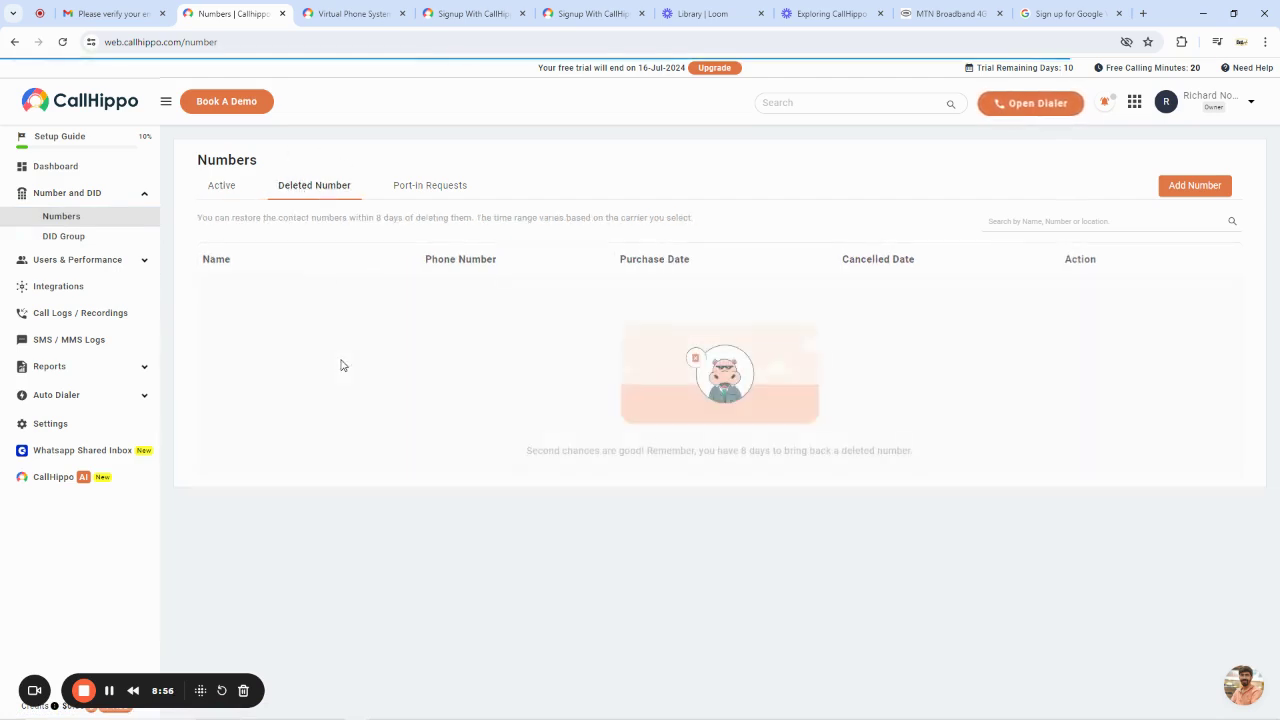
left_click(432, 187)
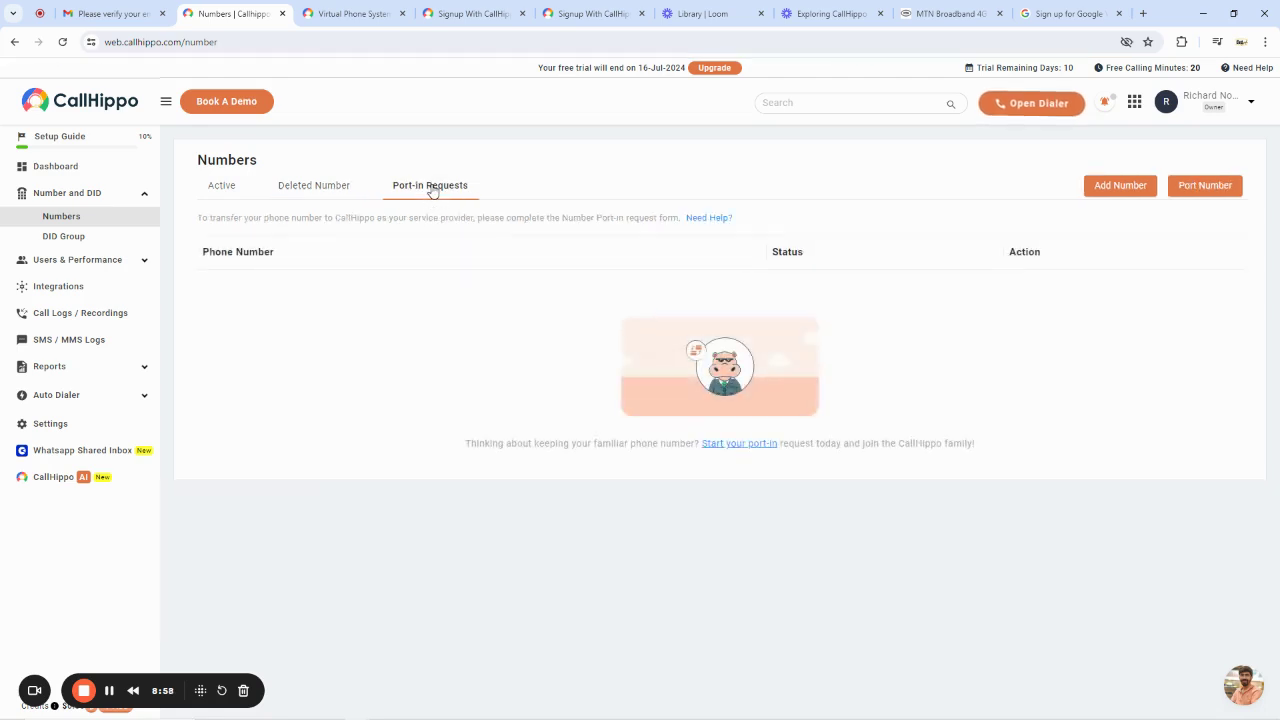
left_click(222, 187)
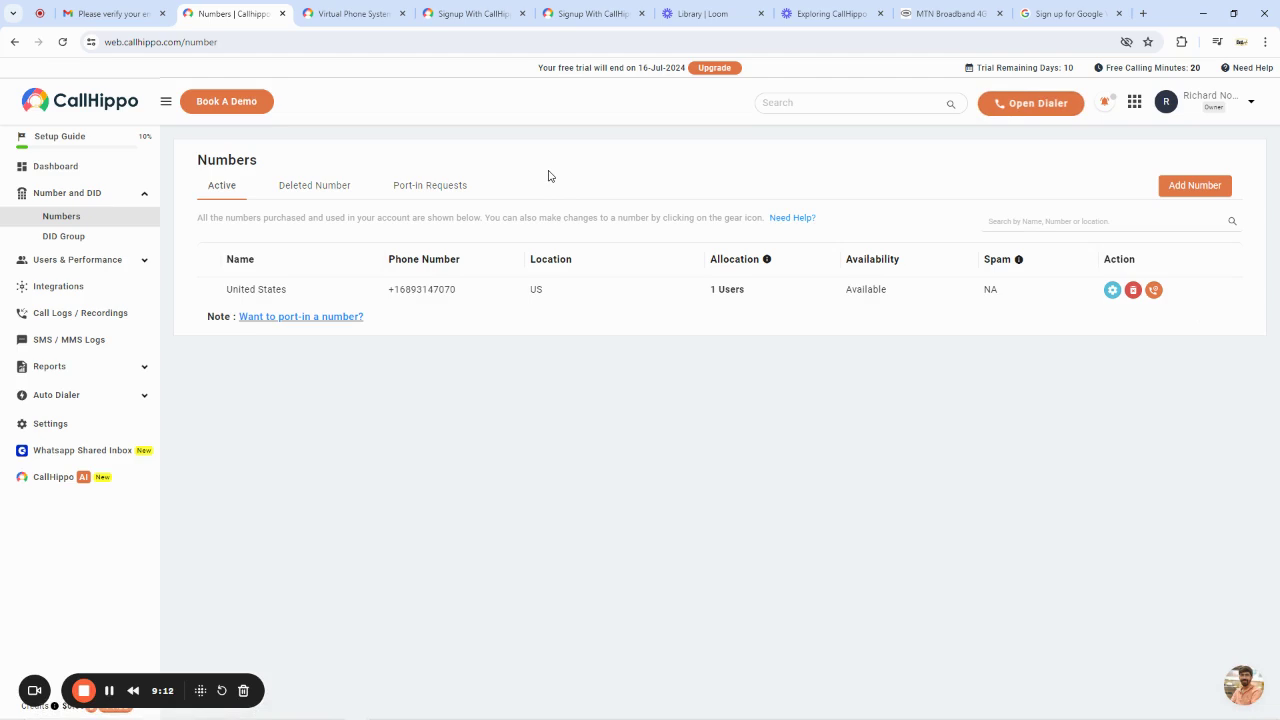
key("XF86MonBrightnessUp")
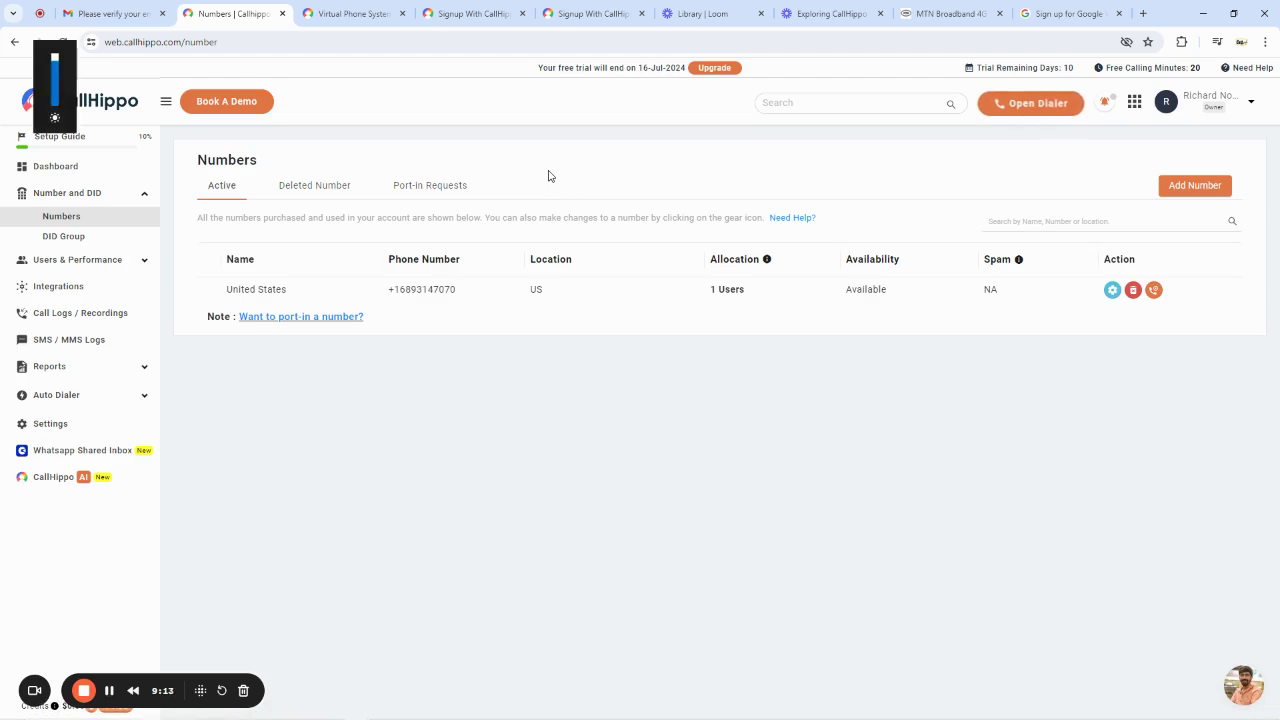
Step: Start adding a number and examine the top countries and the full list of countries offering phone numbers
left_click(1191, 188)
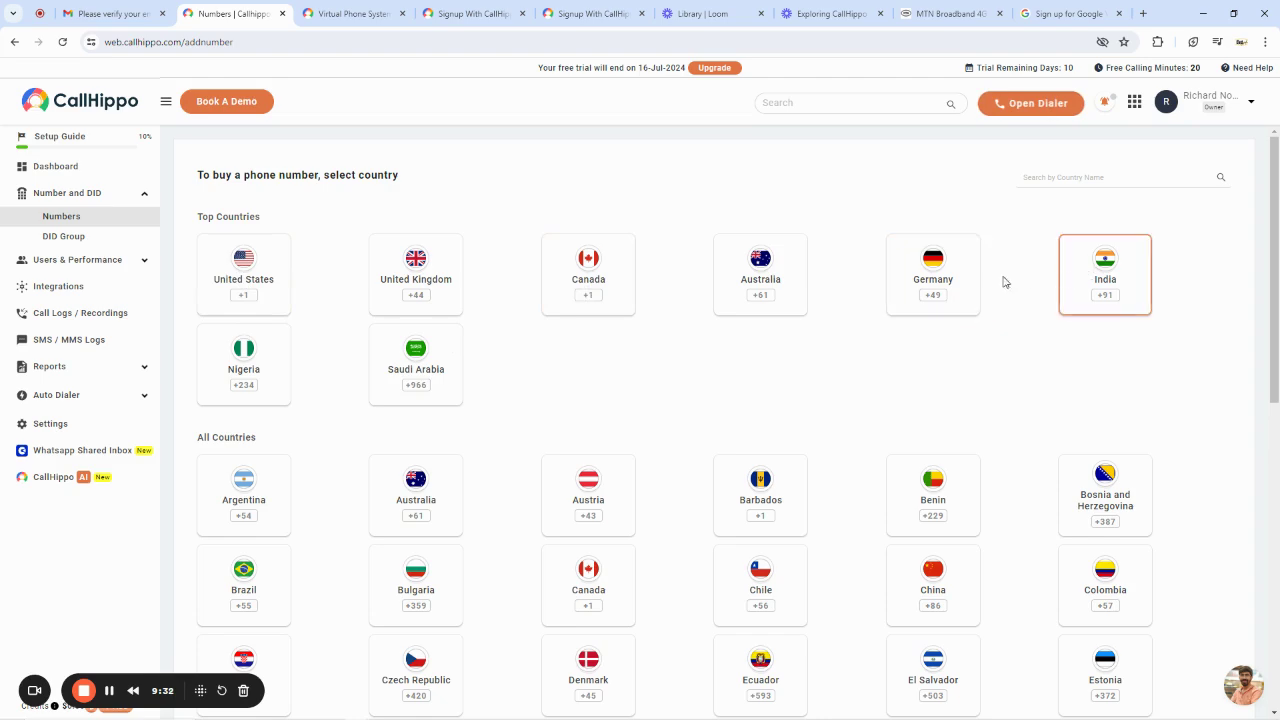
scroll(600, 411, "down", 3)
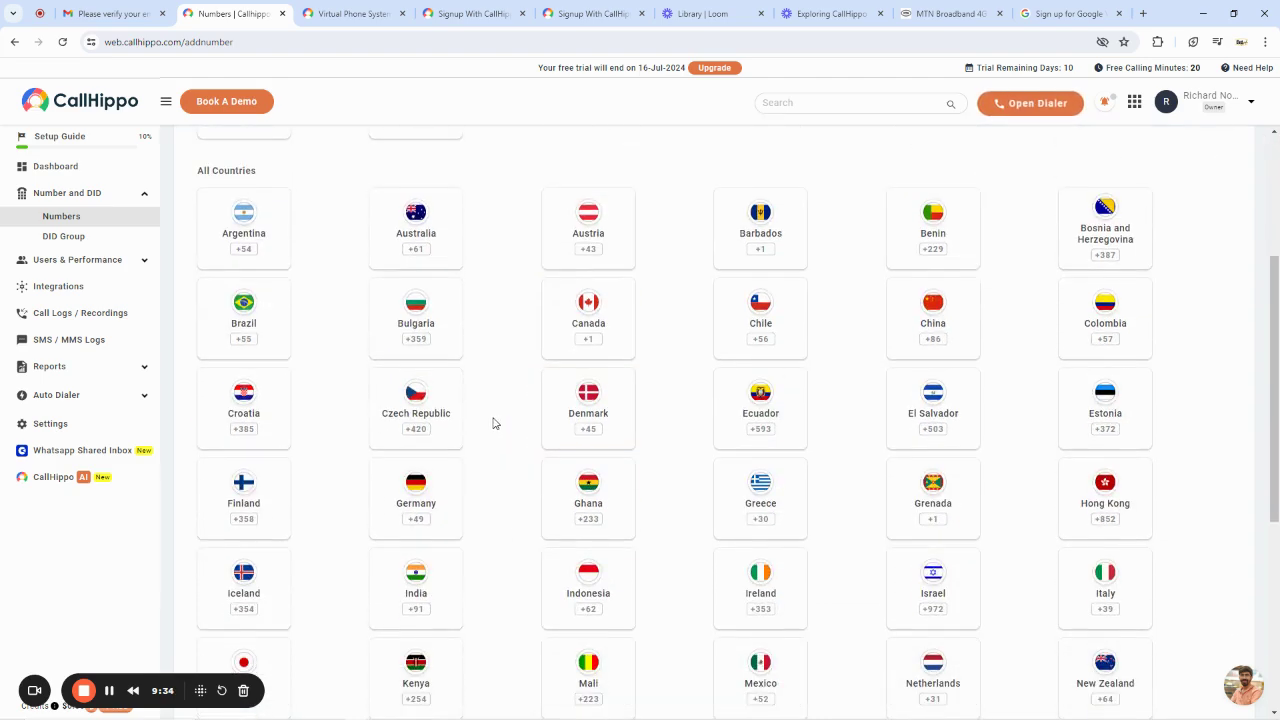
scroll(480, 415, "up", 2)
scroll(700, 450, "down", 6)
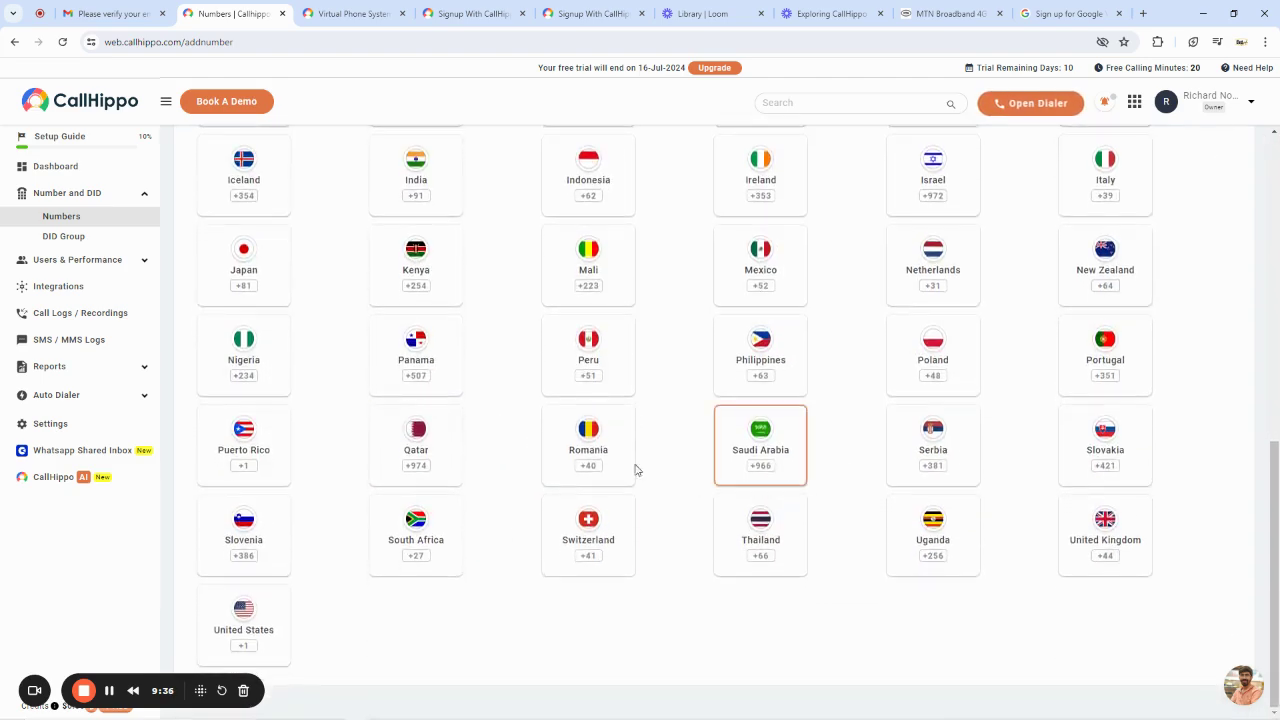
scroll(636, 470, "up", 6)
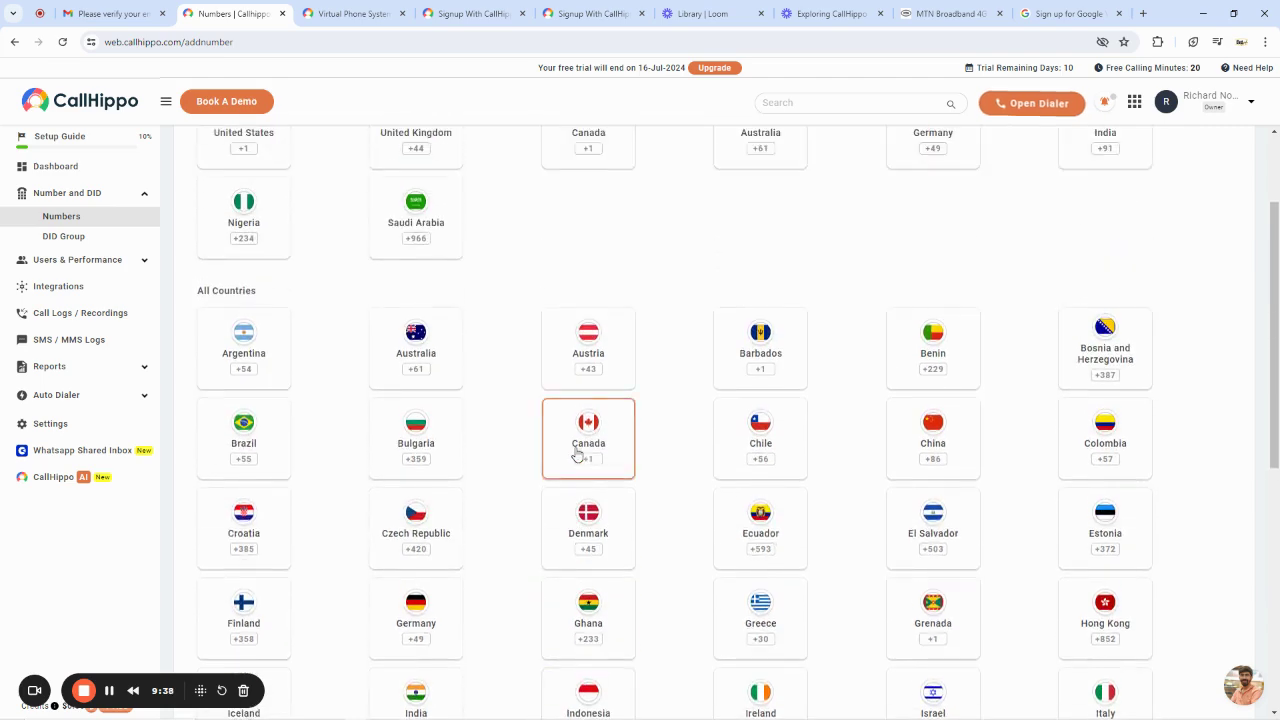
scroll(576, 455, "up", 2)
scroll(800, 560, "down", 6)
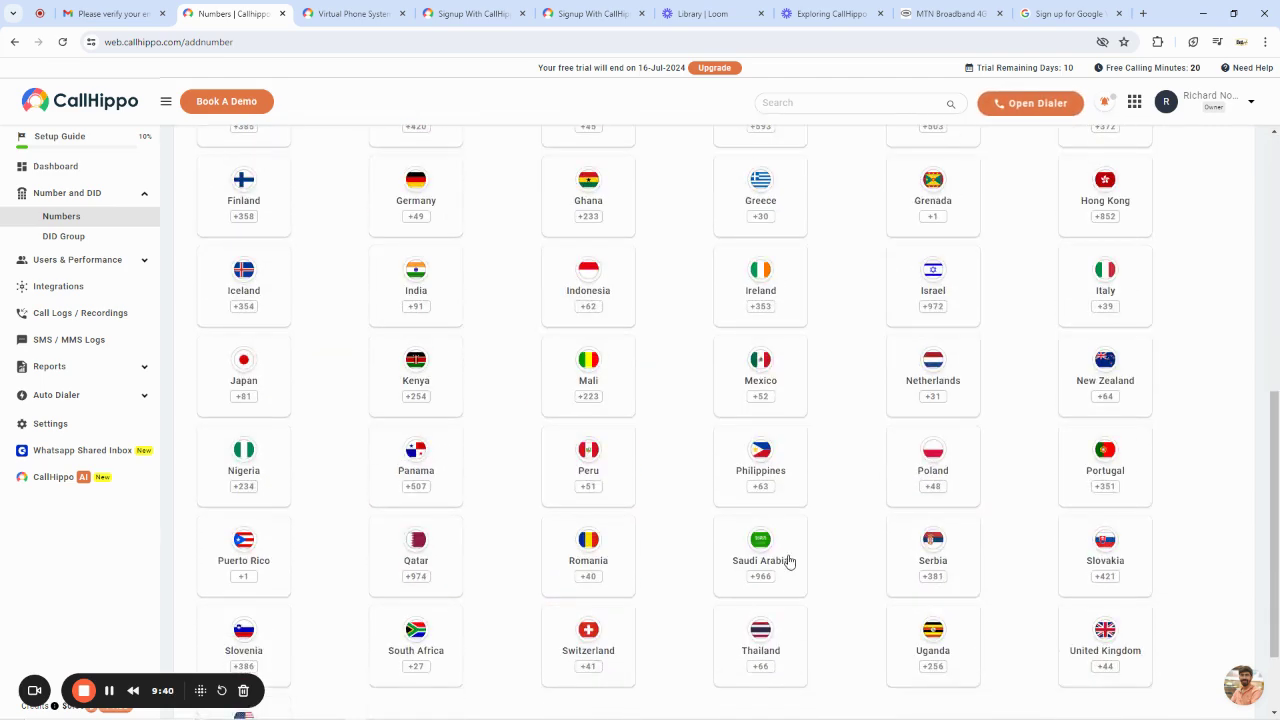
scroll(651, 526, "up", 7)
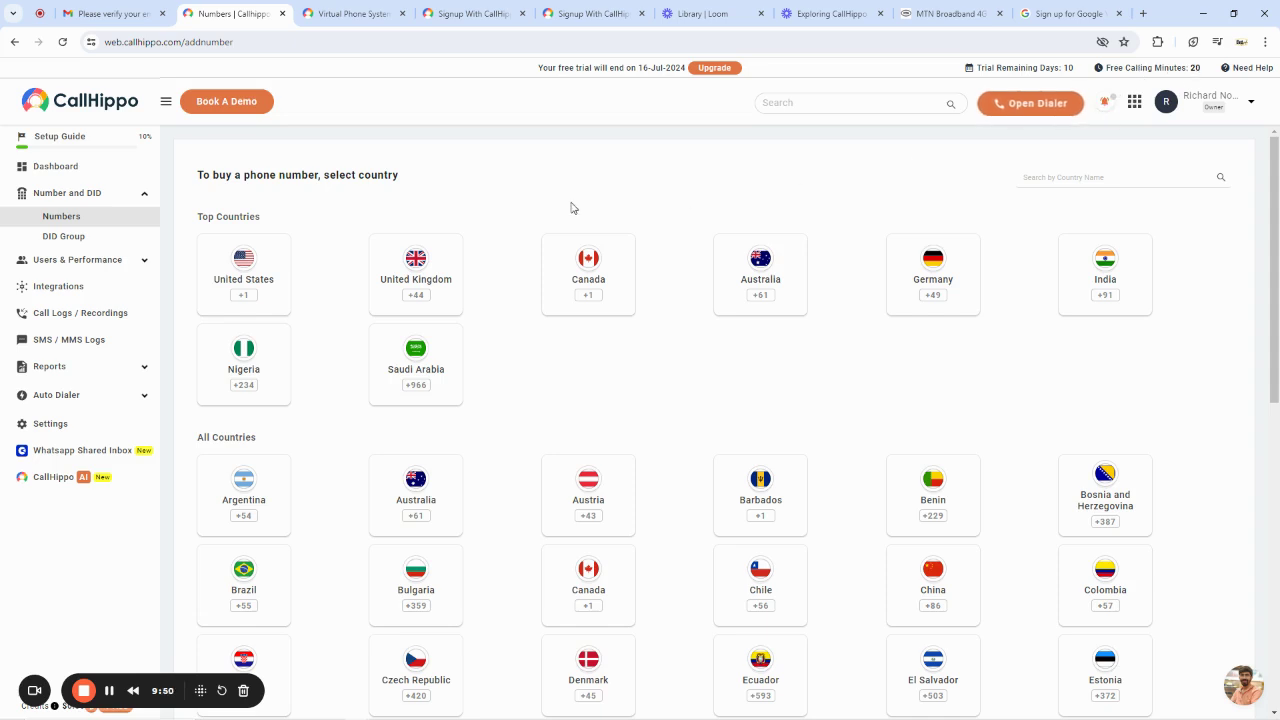
Step: Try to add a local United States number located in San Francisco, CA, then dismiss the plan upgrade and return to the Numbers page
left_click(251, 284)
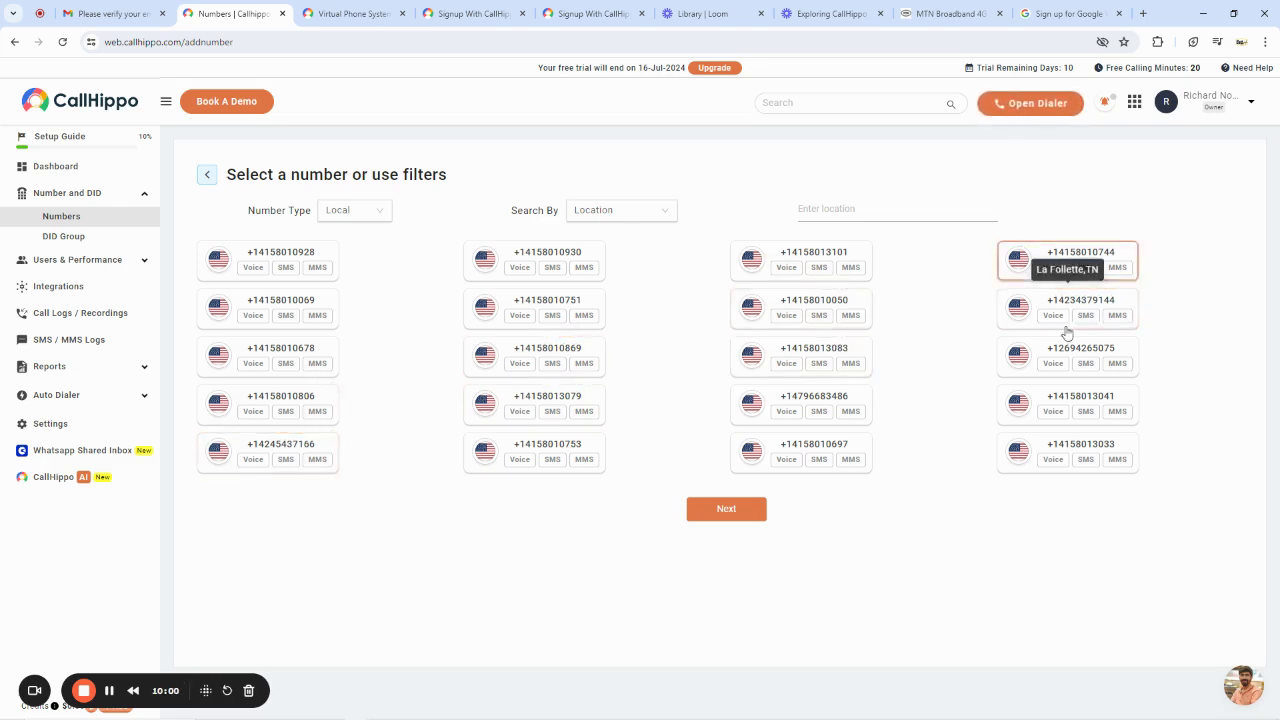
left_click(555, 268)
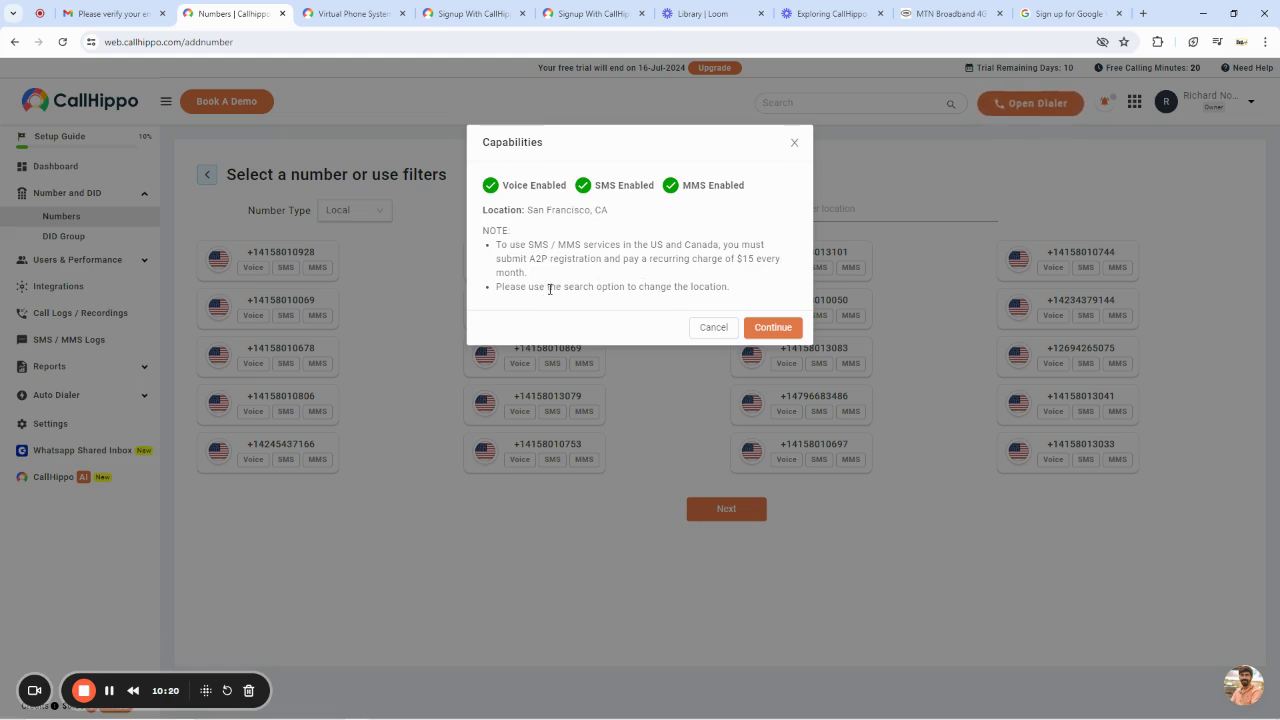
left_click(771, 328)
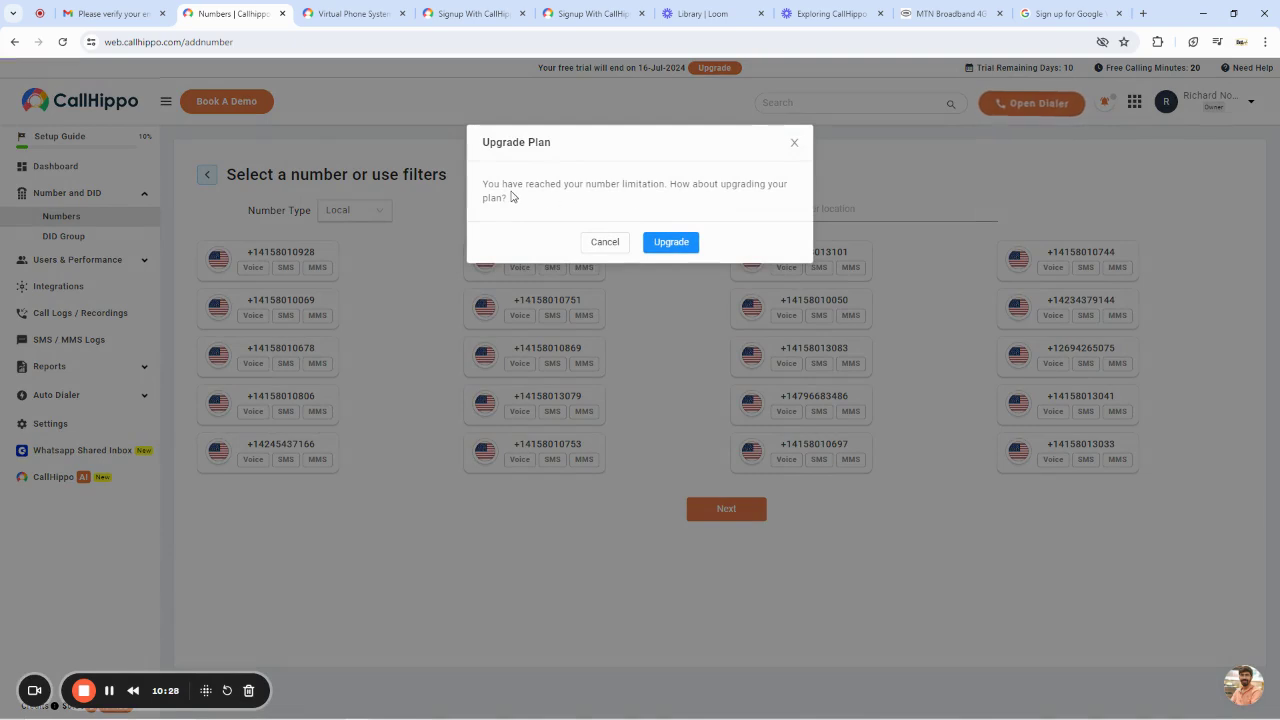
left_click(795, 144)
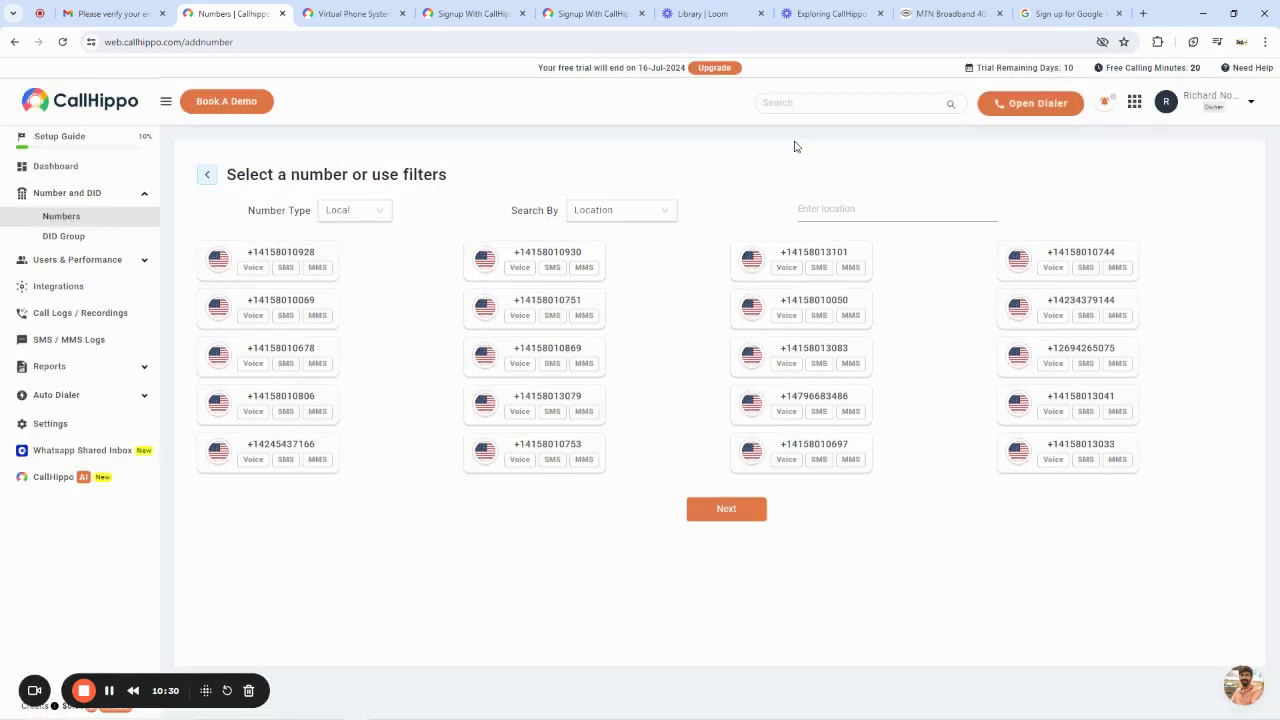
left_click(66, 217)
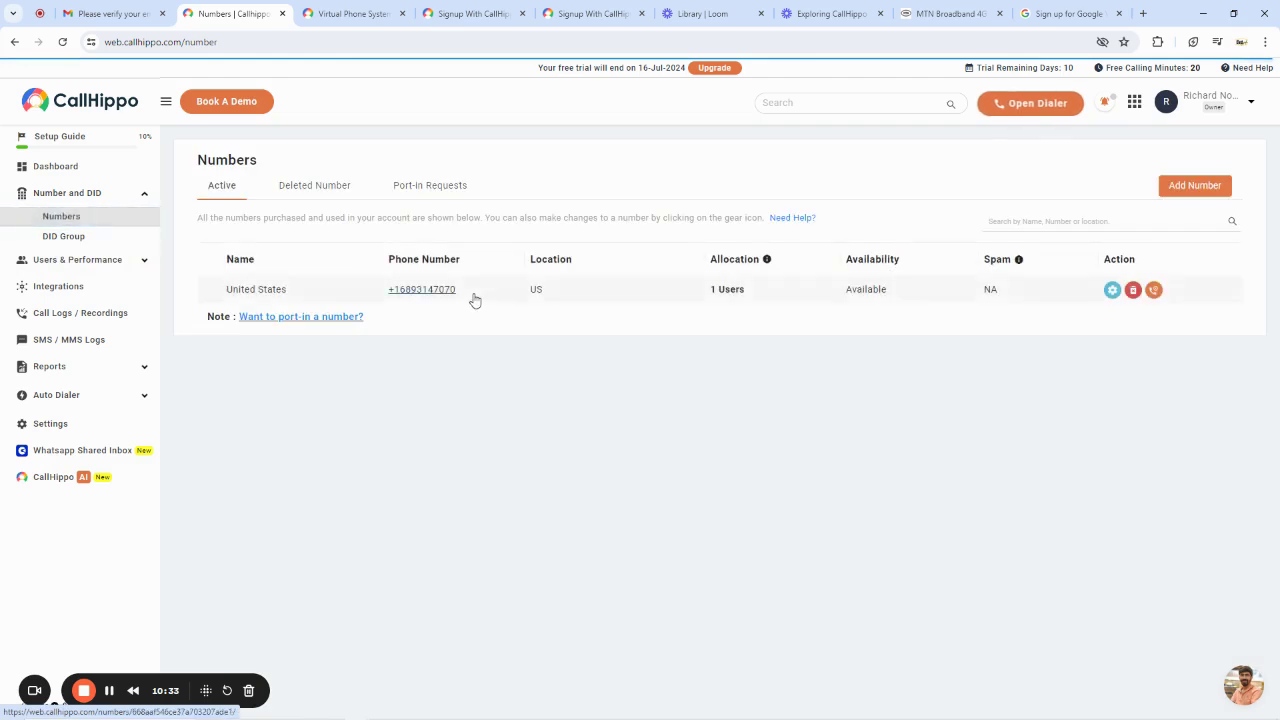
Step: Open the active United States number's settings and examine its call recording, user allocation, business hours, IVR and voicemail sections
left_click(475, 299)
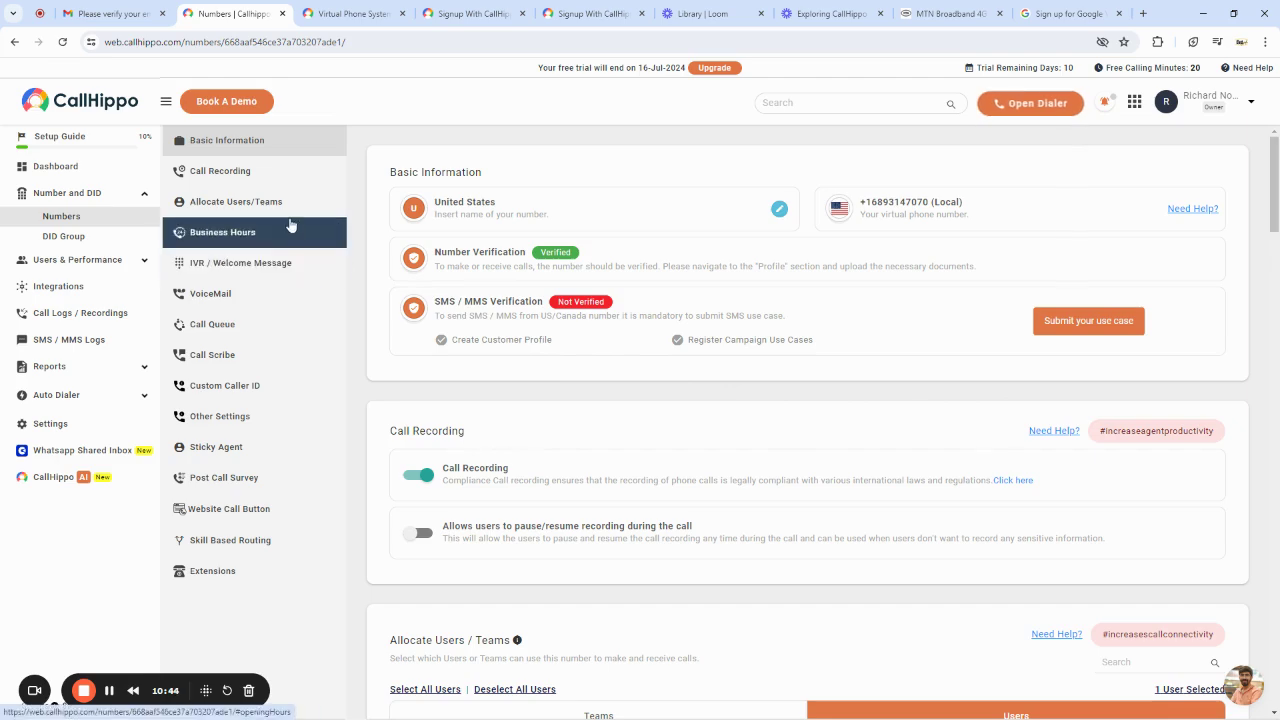
scroll(967, 355, "down", 4)
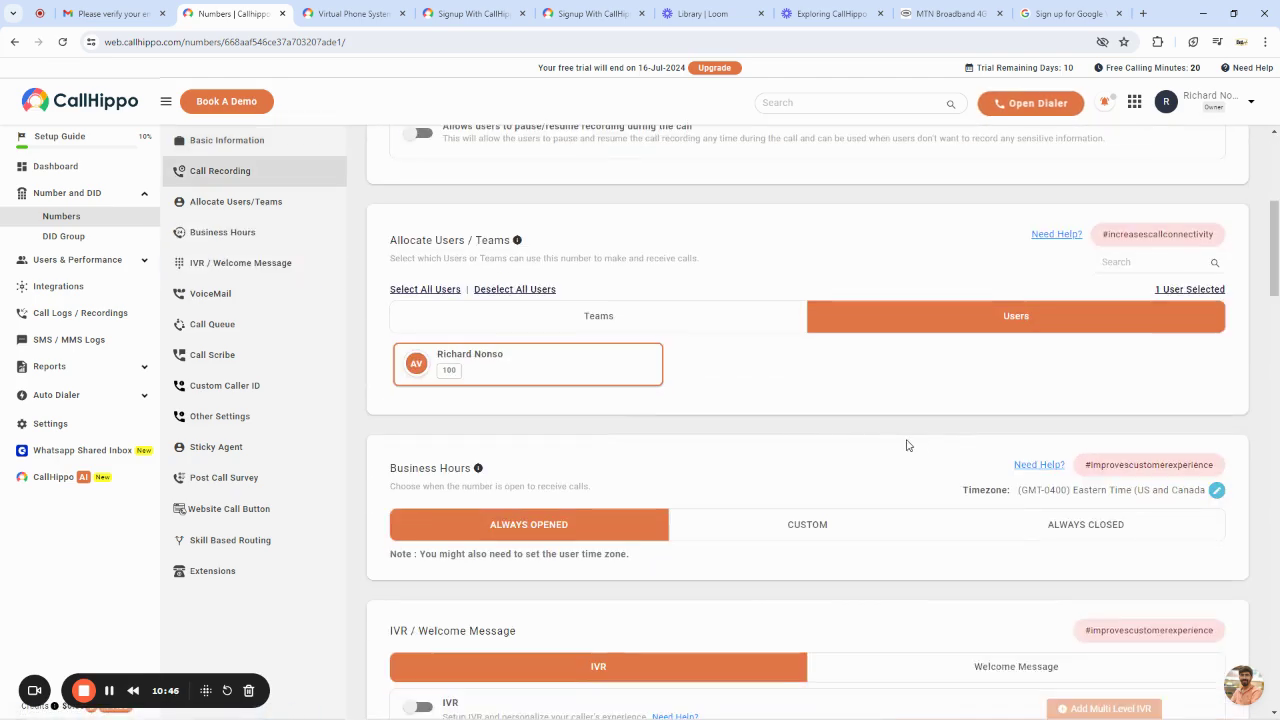
scroll(798, 434, "down", 5)
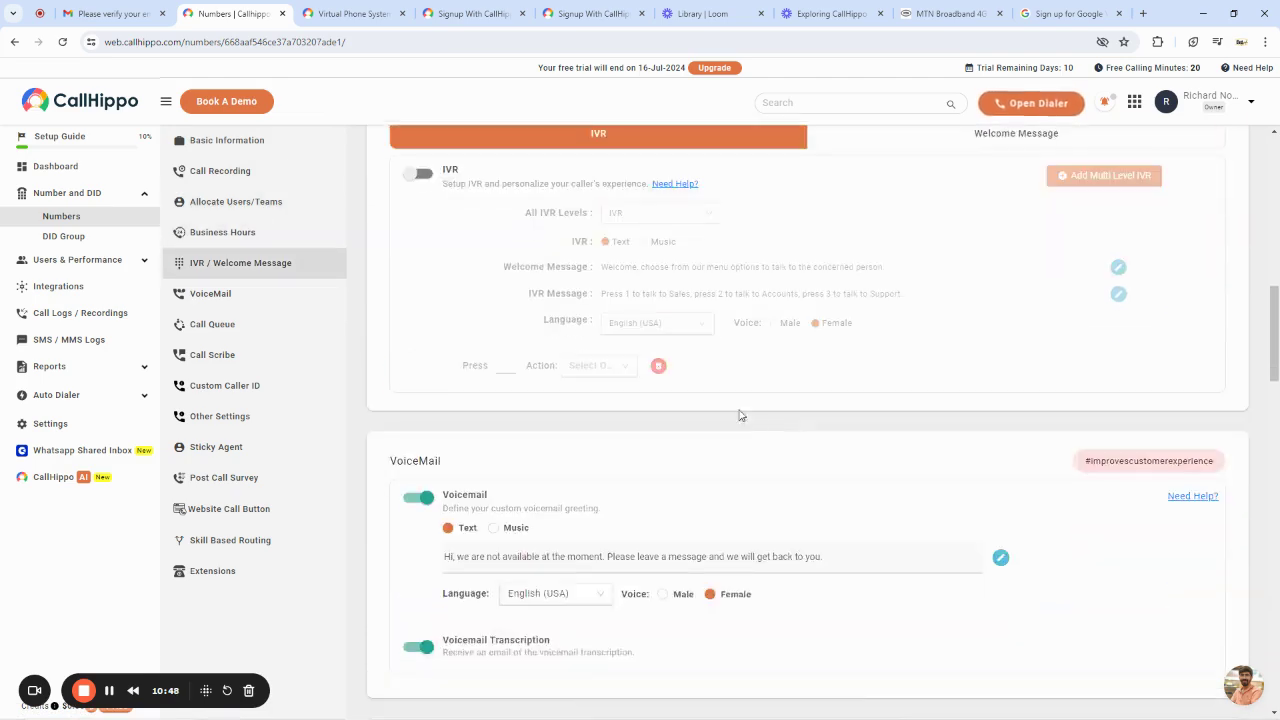
scroll(737, 417, "up", 9)
left_click(236, 171)
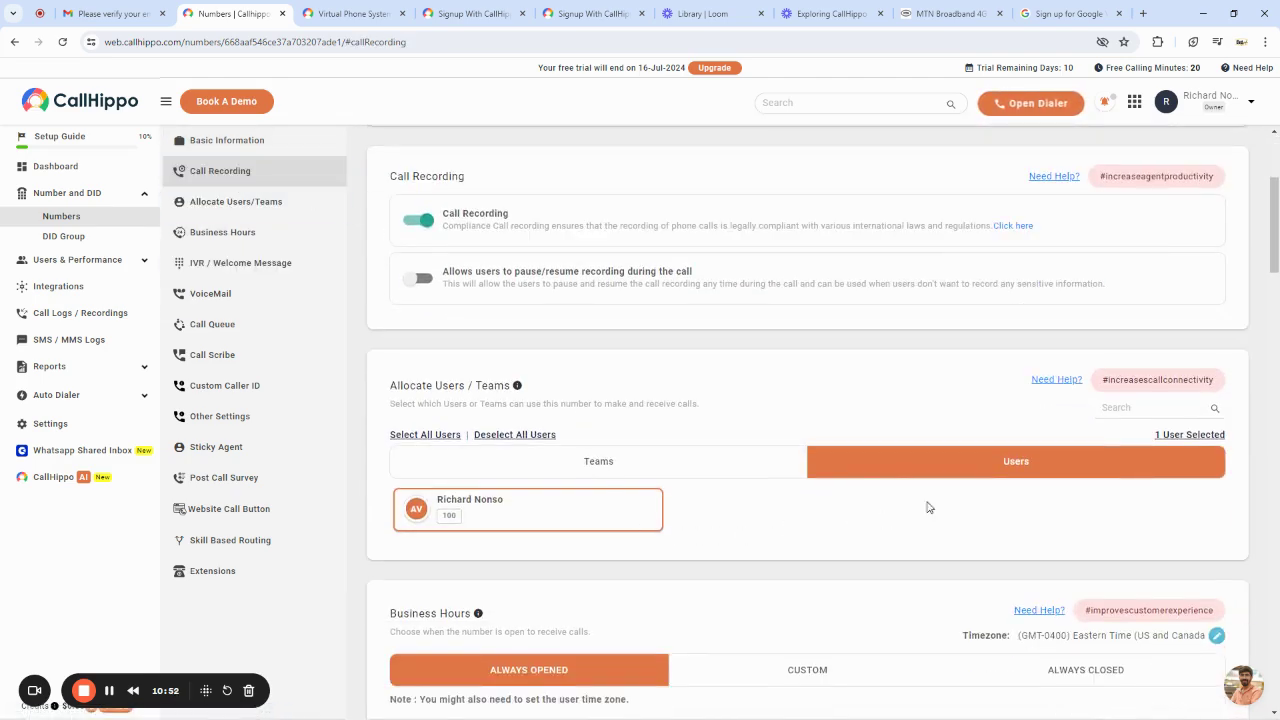
scroll(834, 457, "down", 4)
scroll(903, 409, "up", 6)
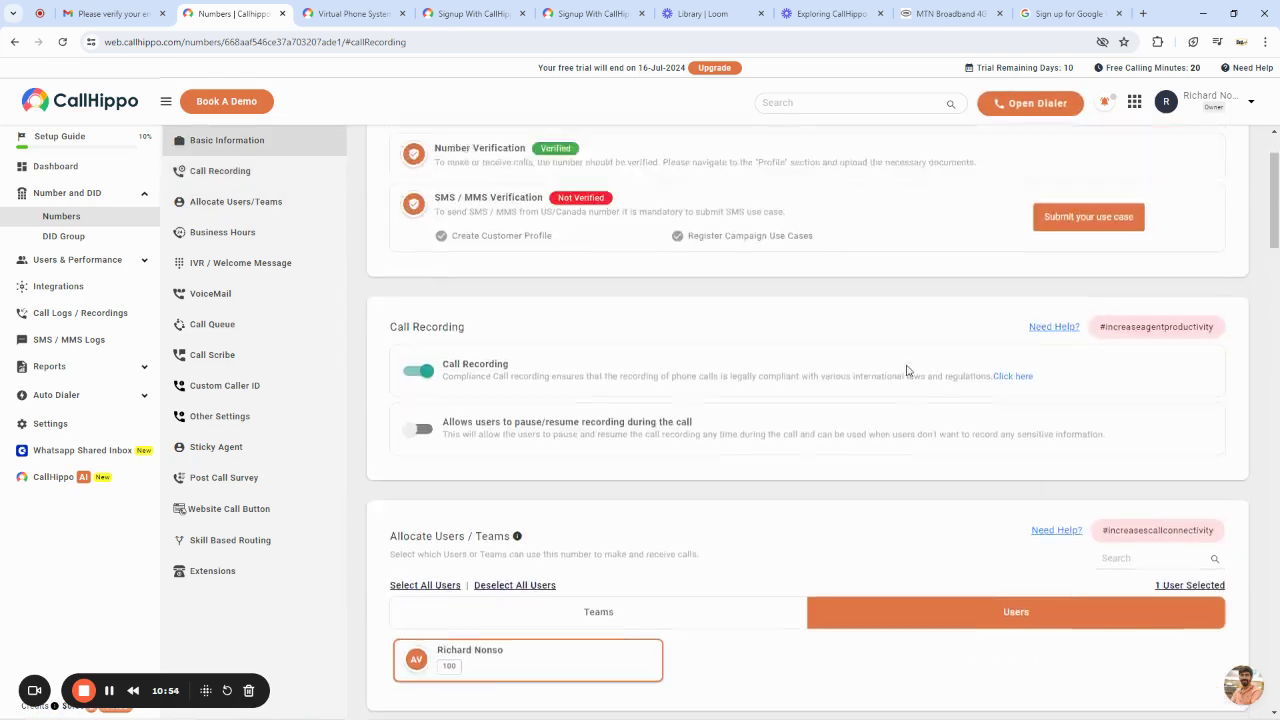
Step: Open the dialer and replace the default country code with a full Nigerian phone number starting with +234
left_click(1020, 112)
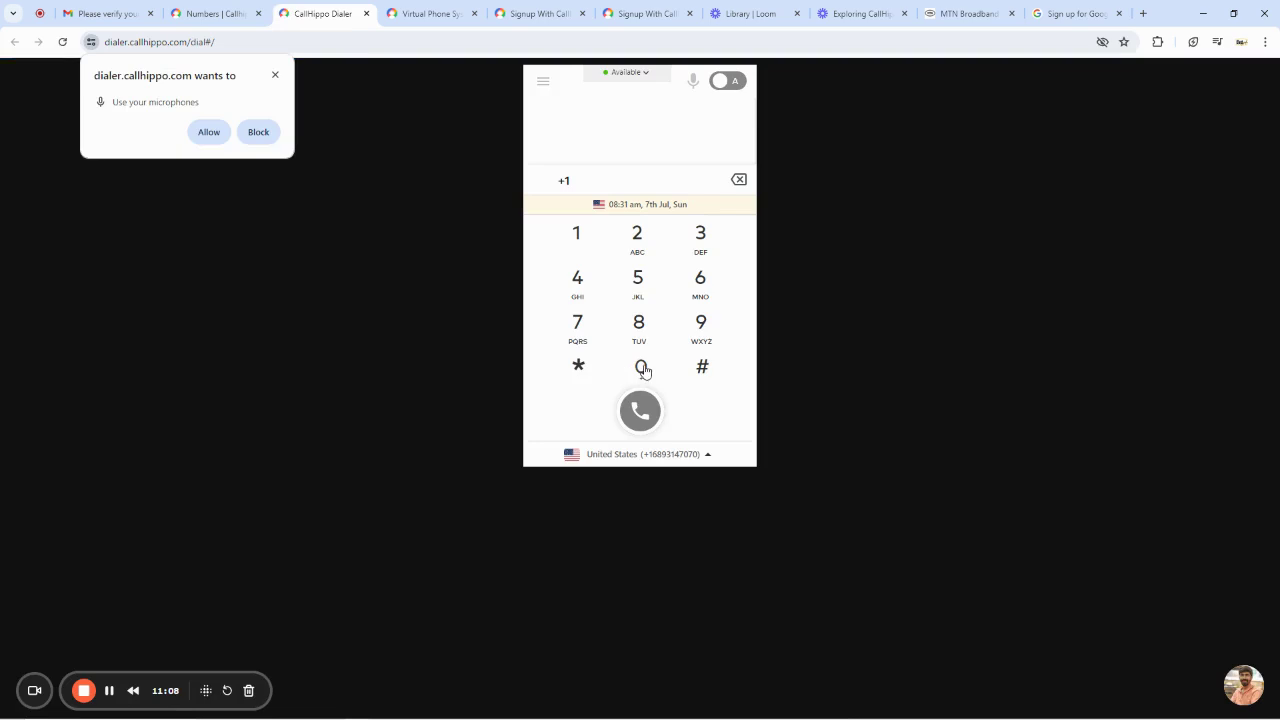
left_click(741, 181)
left_click(646, 243)
left_click(677, 254)
left_click(577, 328)
left_click(740, 181)
left_click(577, 282)
left_click(577, 326)
left_click(641, 369)
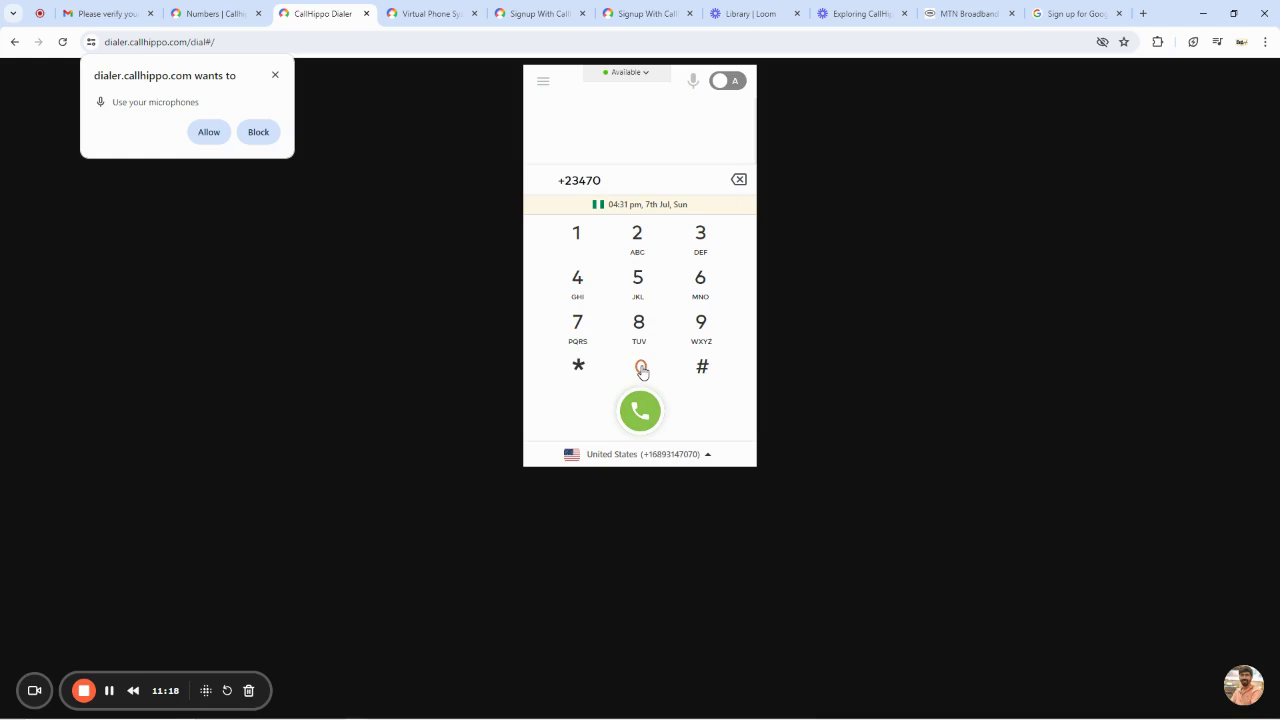
left_click(701, 236)
left_click(642, 287)
left_click(640, 286)
left_click(640, 237)
left_click(638, 326)
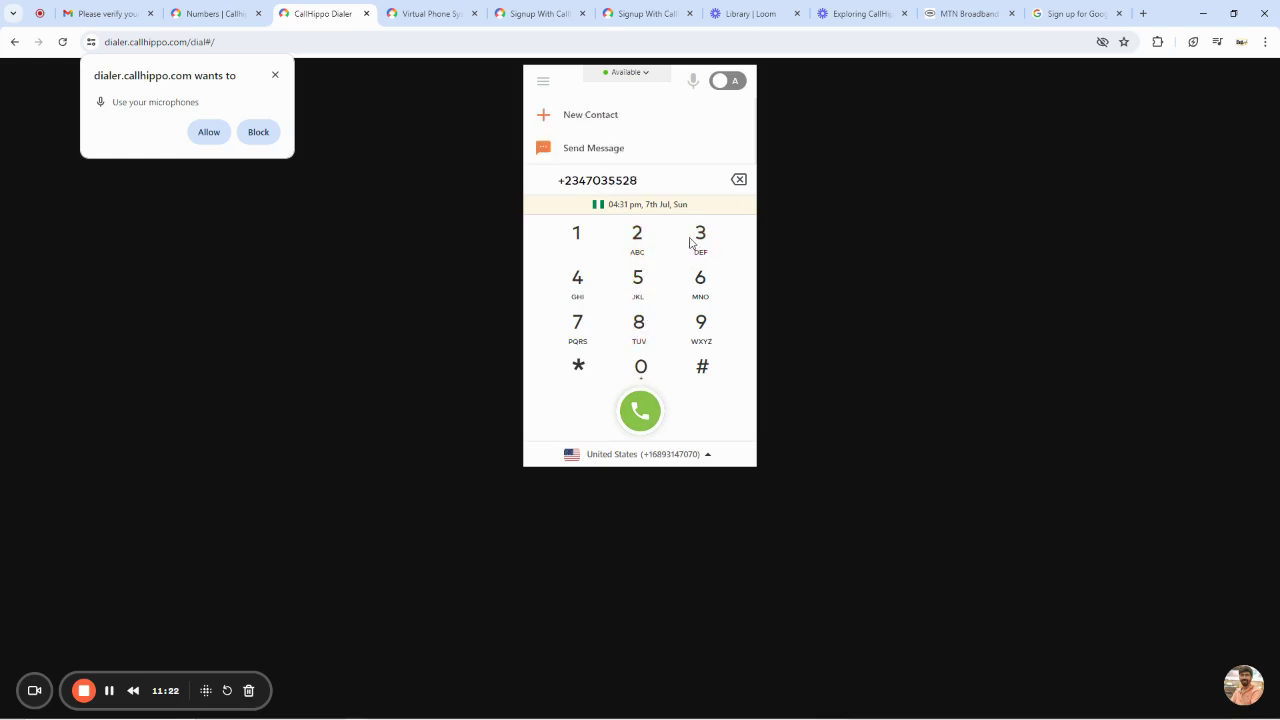
left_click(700, 236)
left_click(638, 236)
left_click(701, 338)
Step: Try to call the entered number, and allow the dialer to use the microphone and show notifications
left_click(641, 418)
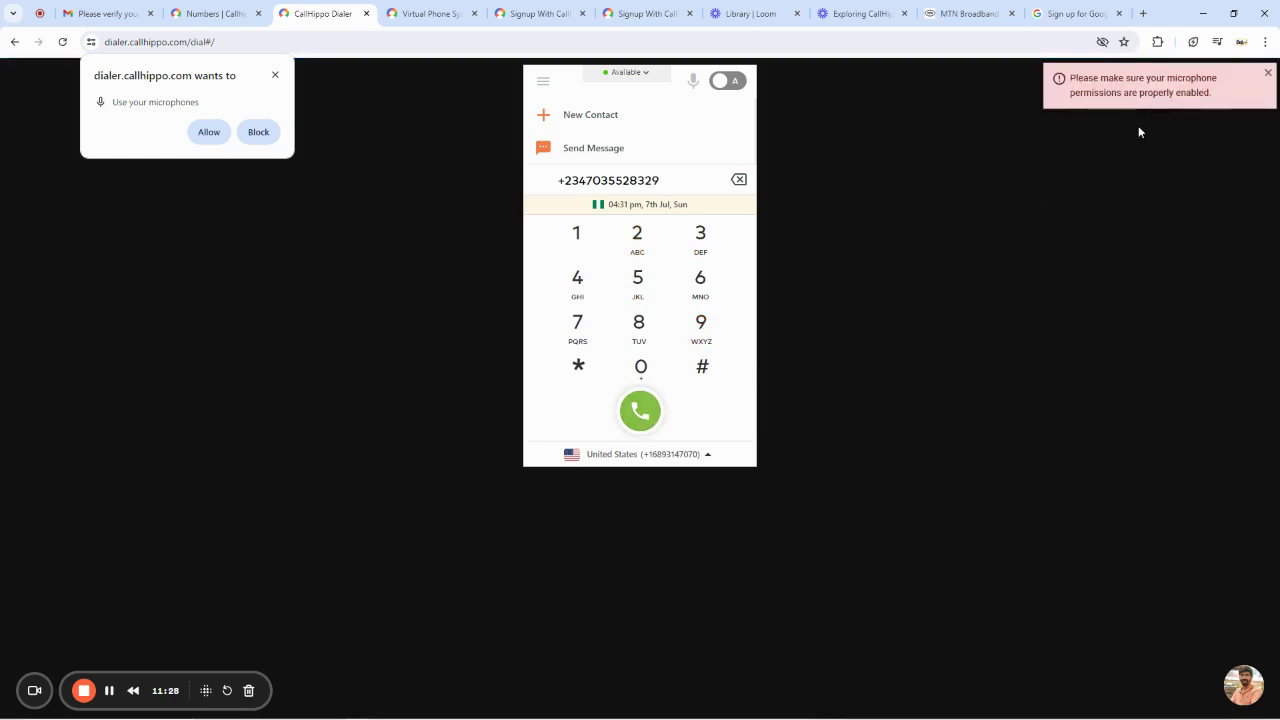
left_click(208, 132)
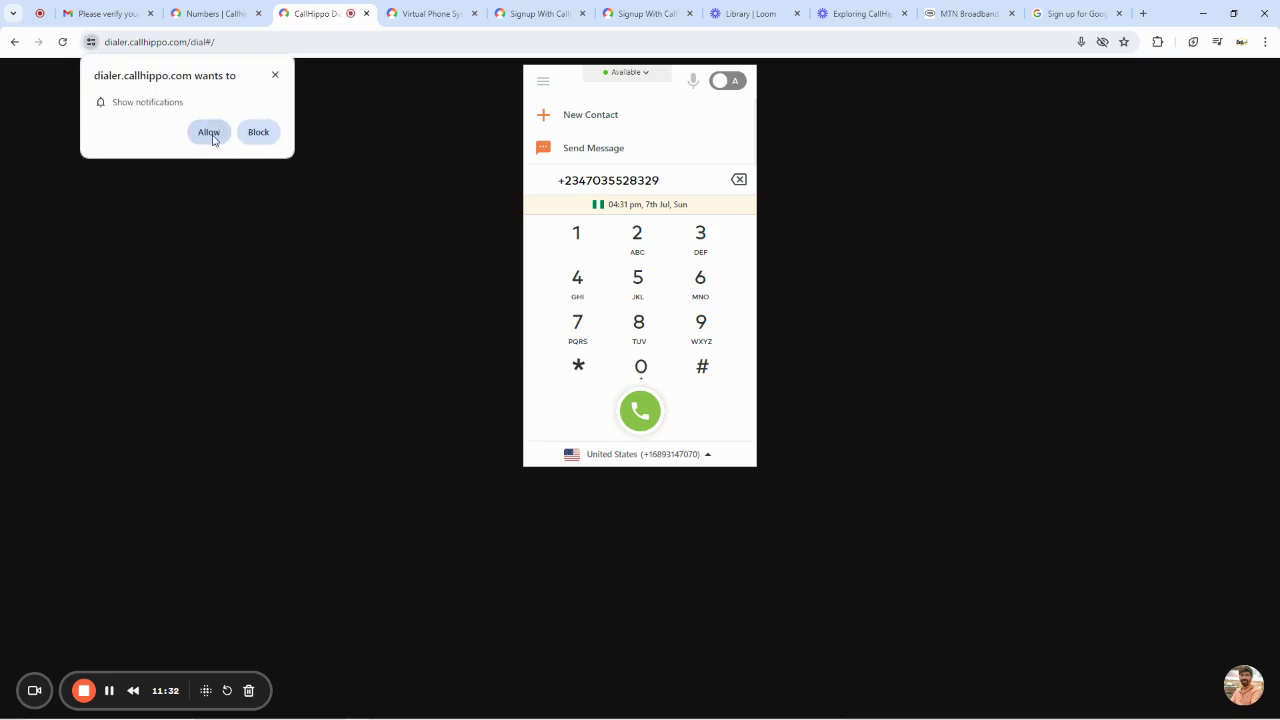
left_click(210, 134)
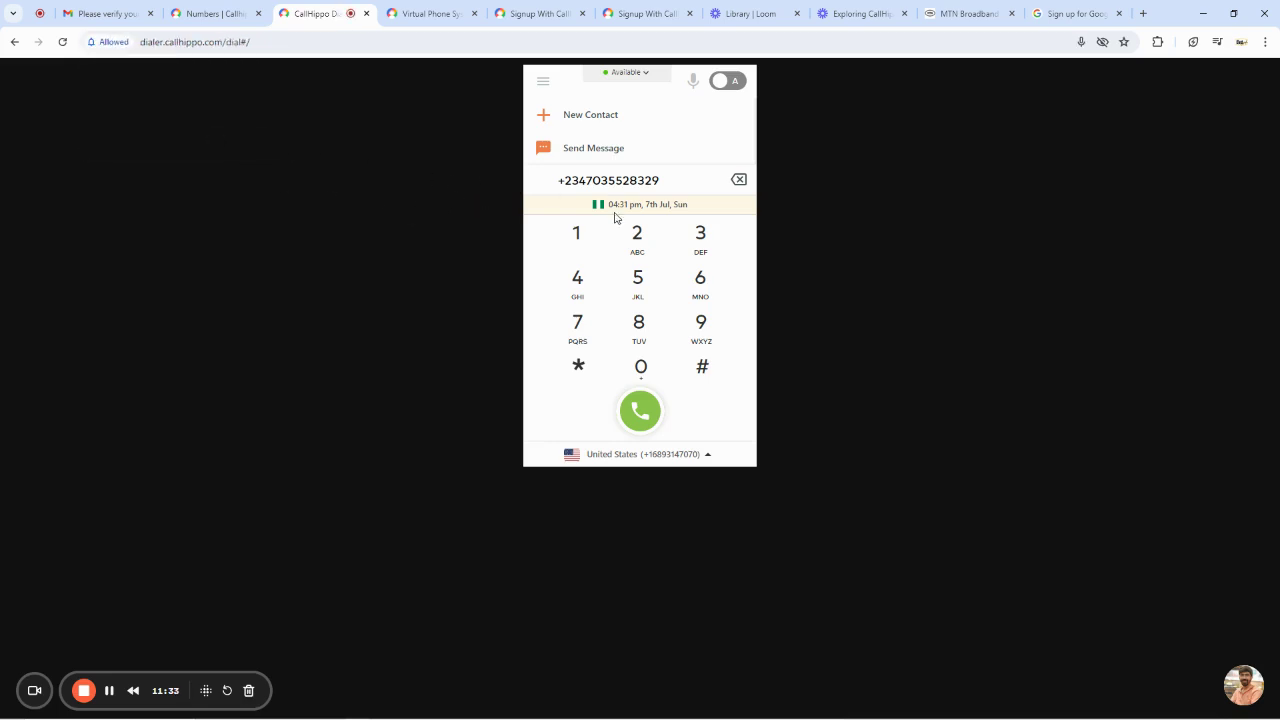
Step: Call the entered number through the United States line, hang up, and end the after call work
left_click(640, 413)
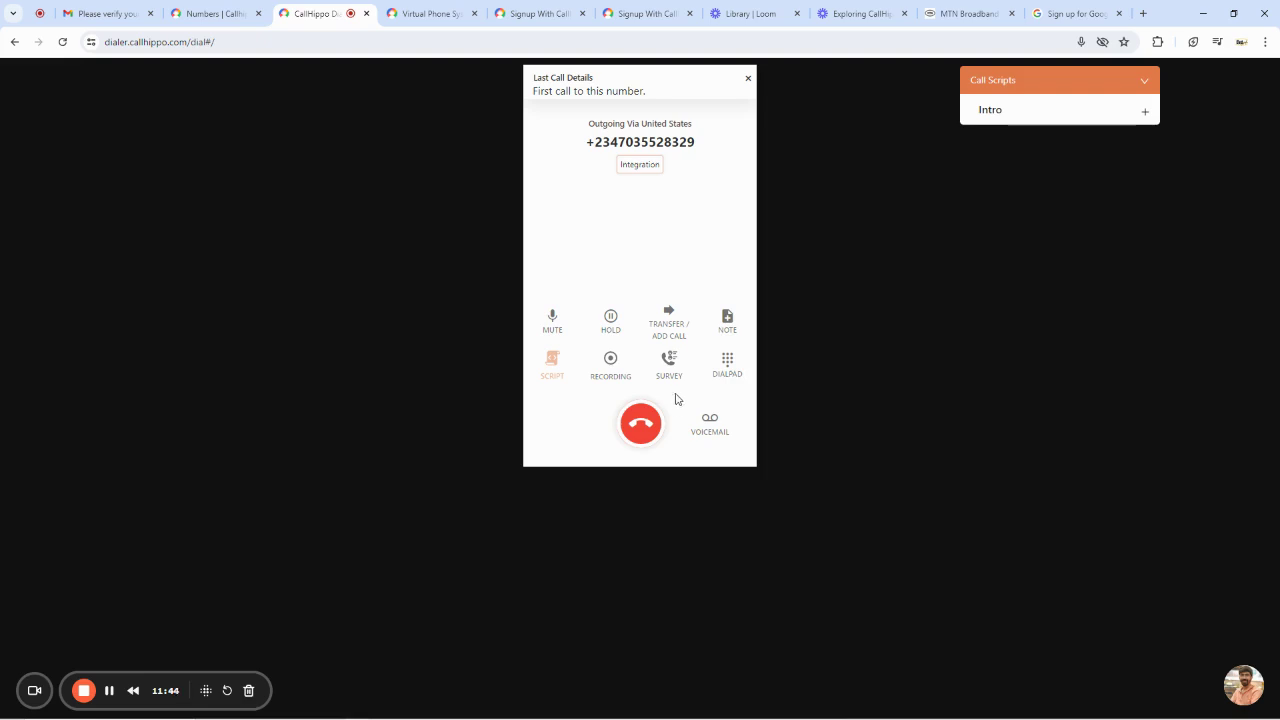
left_click(646, 428)
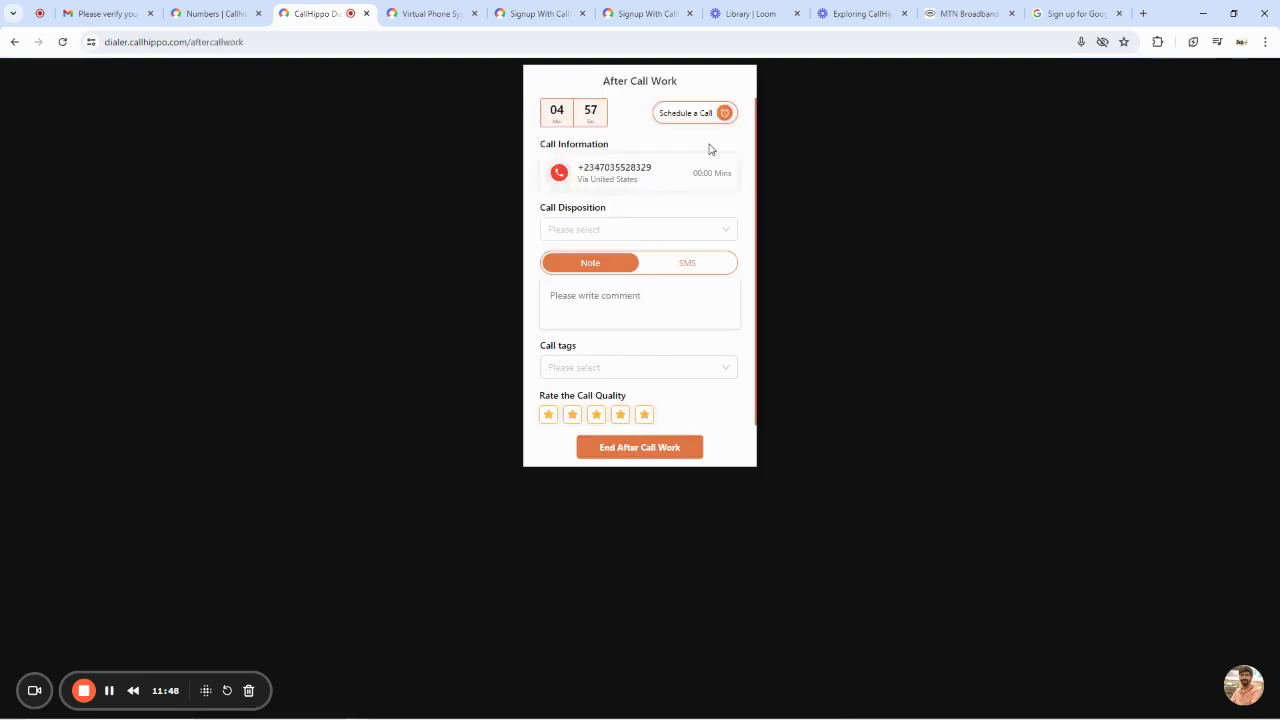
left_click(654, 449)
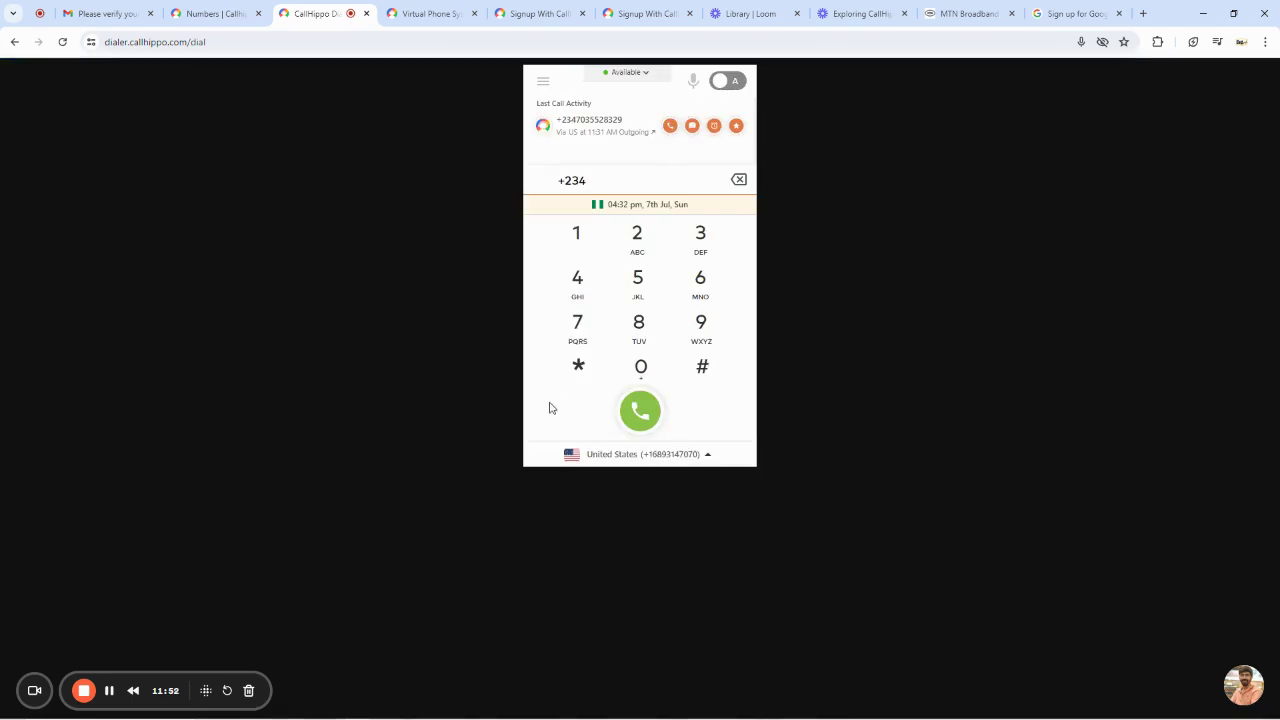
Step: Return to the United States number's settings page and review its call recording, user allocation, business hours and IVR sections
left_click(213, 13)
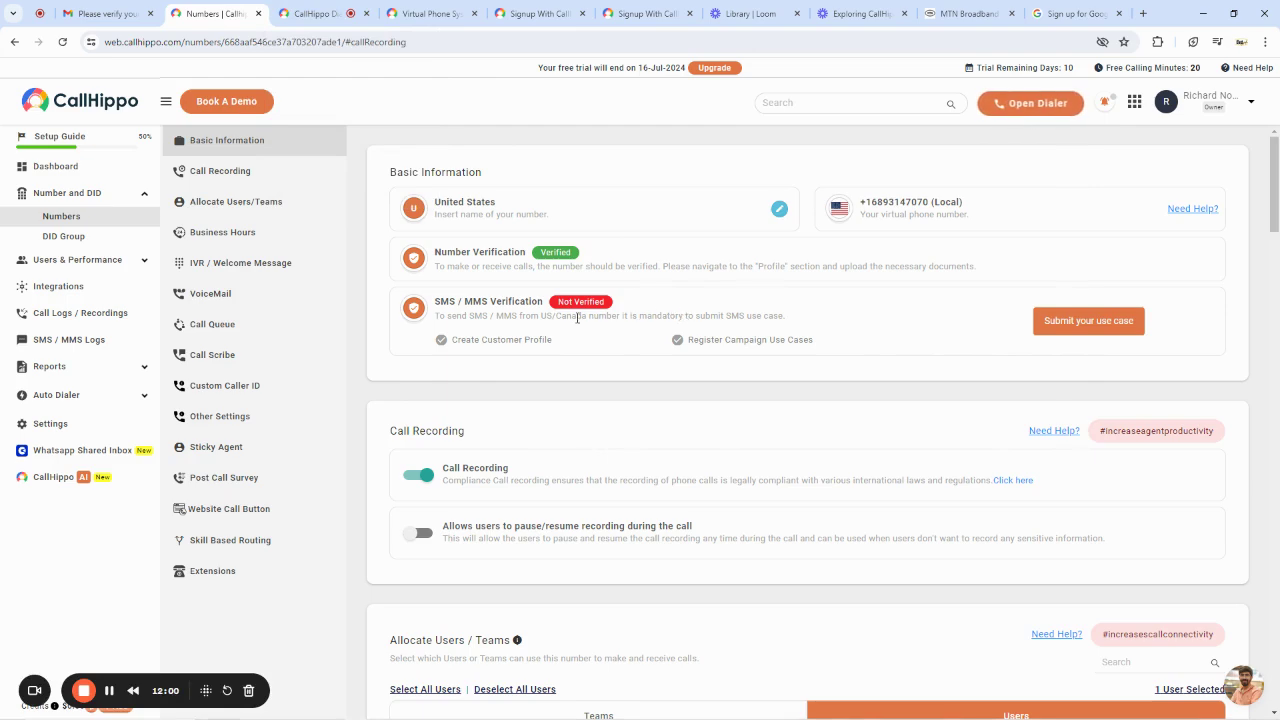
scroll(590, 360, "down", 3)
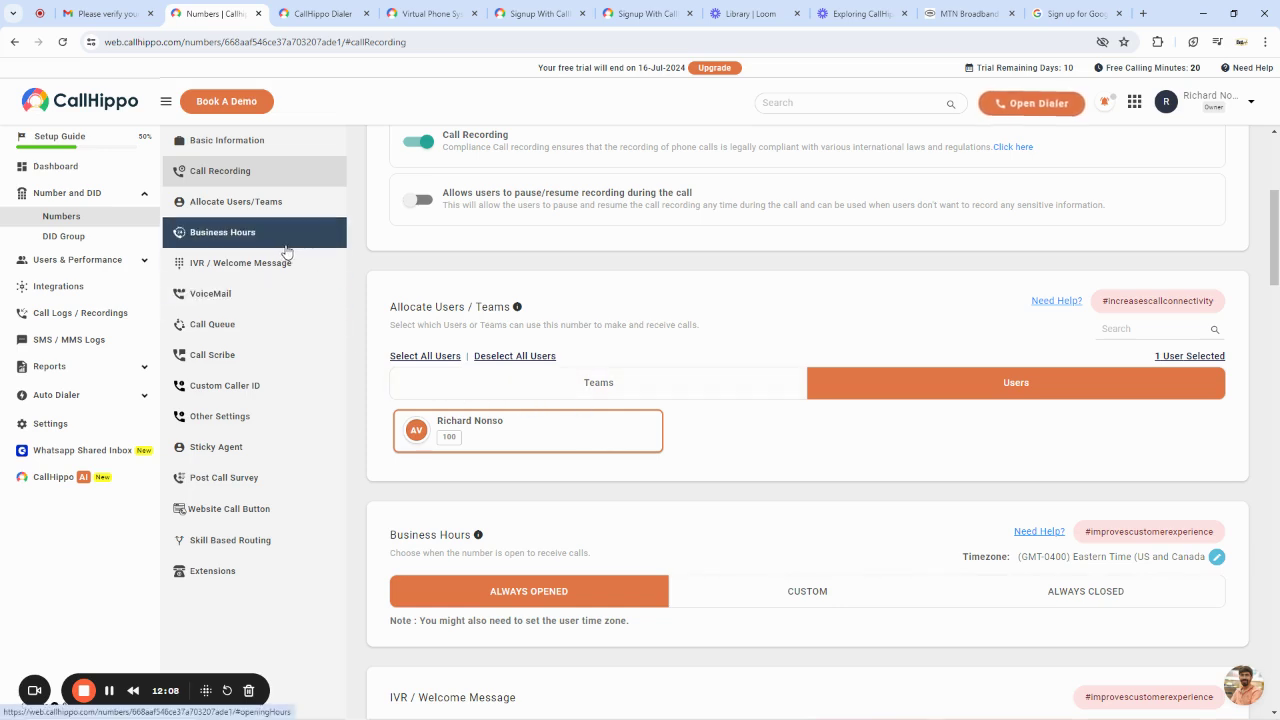
scroll(728, 432, "down", 3)
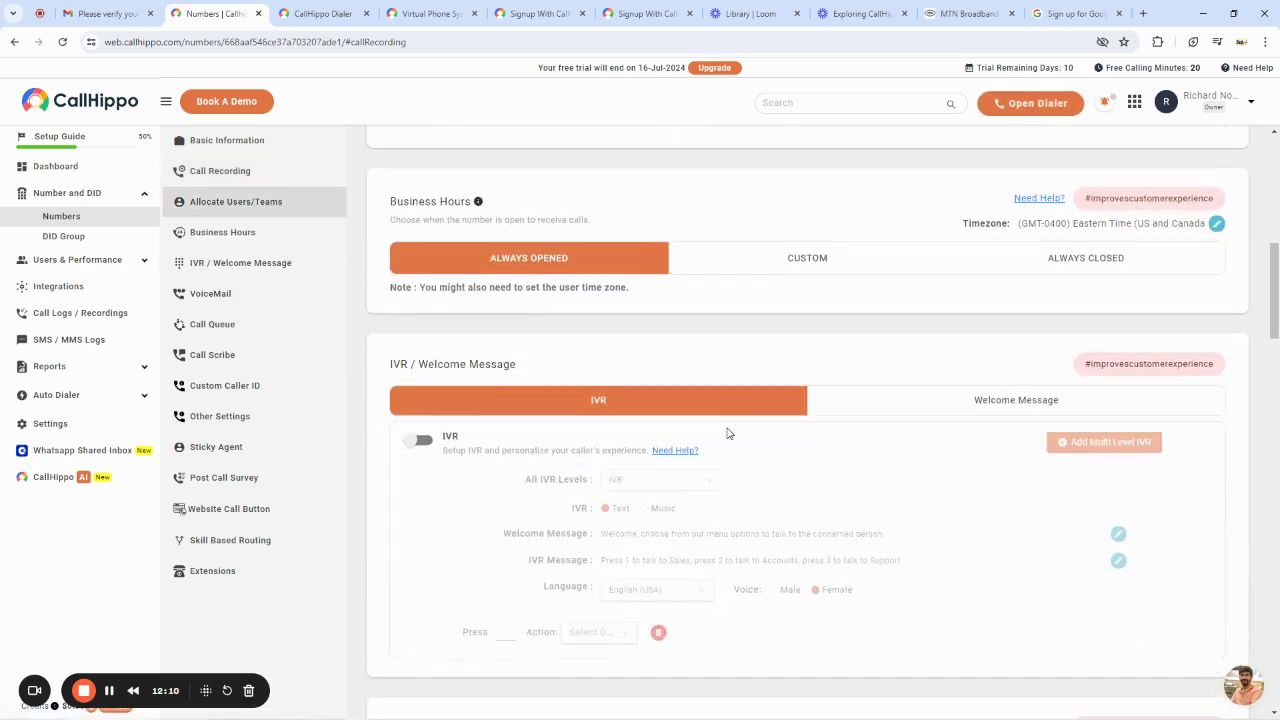
scroll(728, 432, "up", 1)
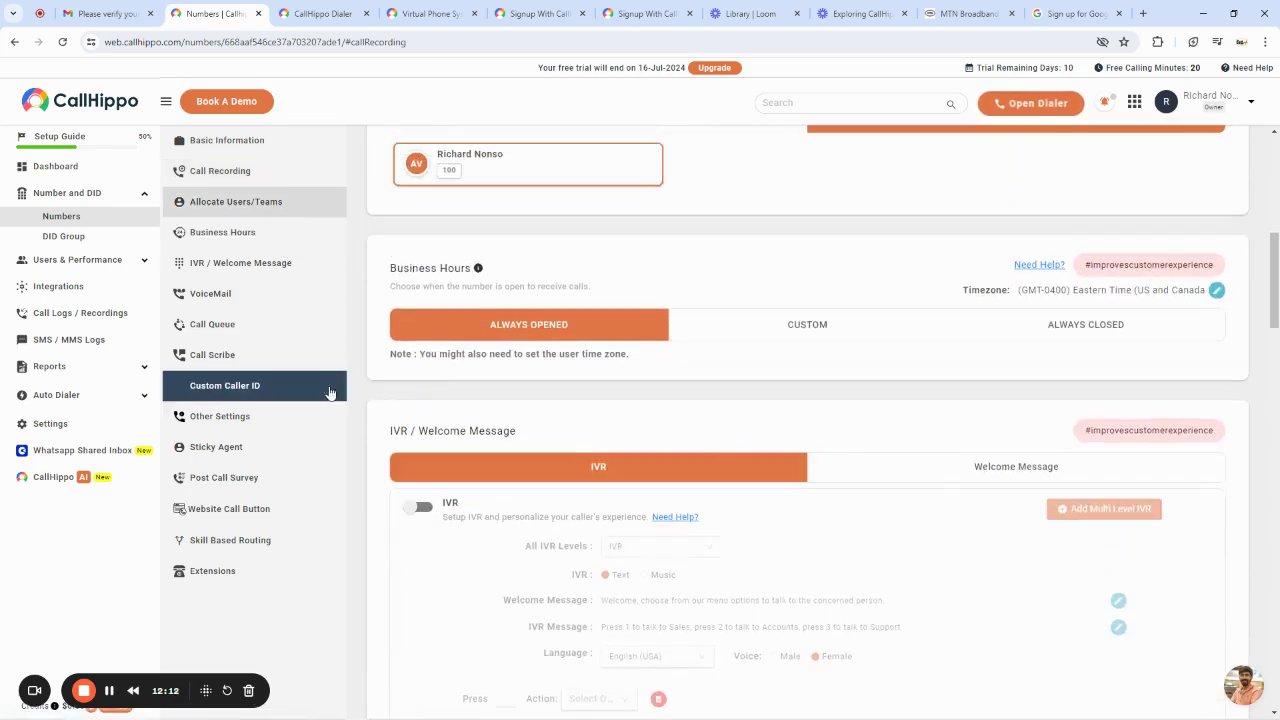